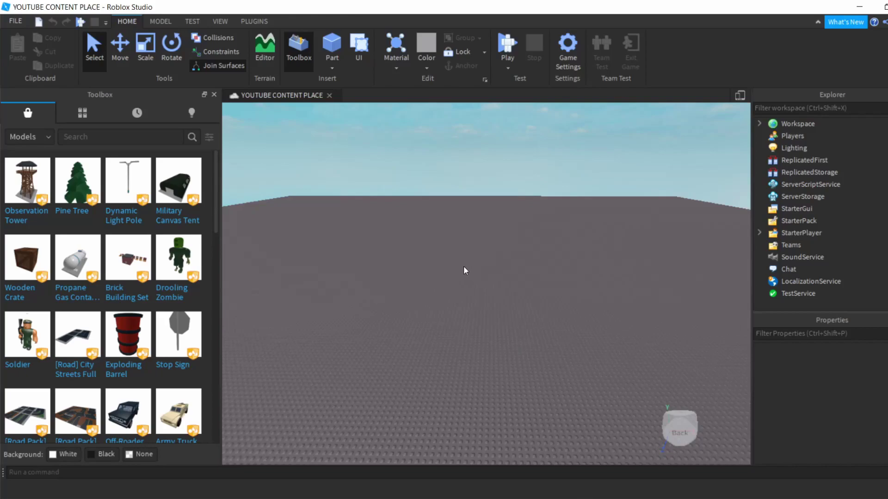
# - Orbit the empty baseplate view and bring up the Plugins ribbon tools
pyautogui.moveTo(464, 271); pyautogui.dragTo(386, 247, button='right')
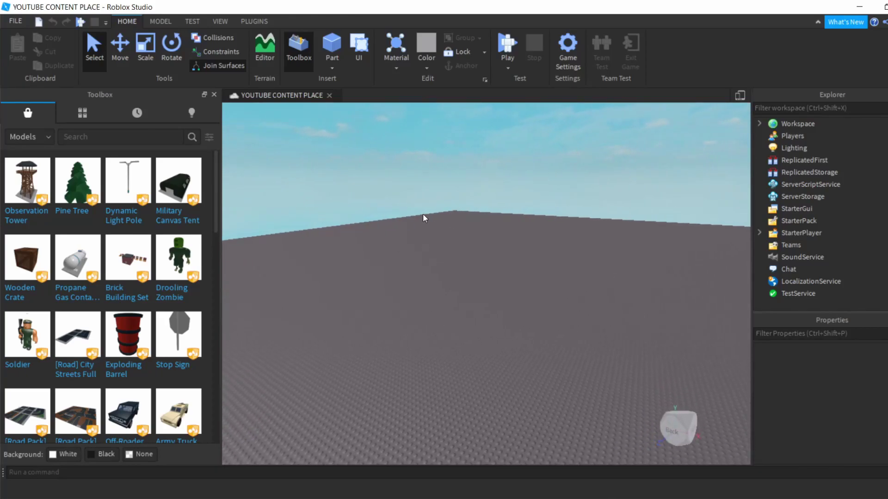
pyautogui.click(254, 21)
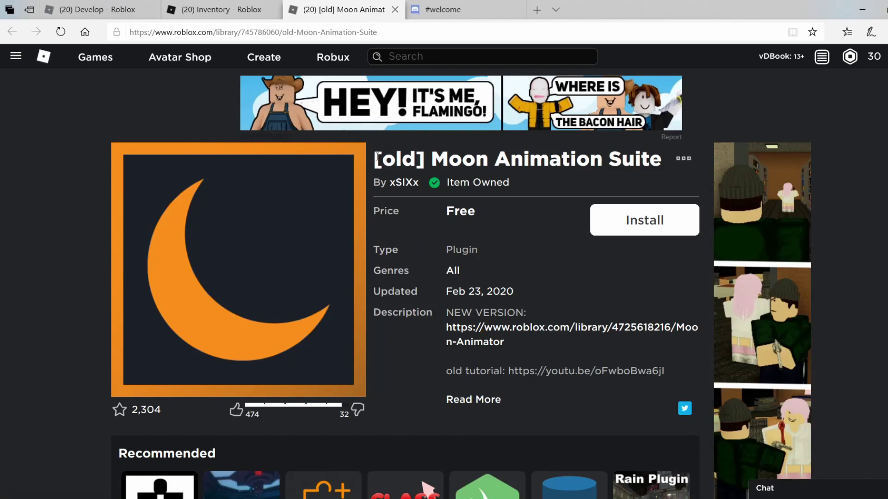
# - Highlight the owned [old] Moon Animation Suite plugin's title on its library page, then clear the selection
pyautogui.moveTo(377, 157); pyautogui.dragTo(597, 164)
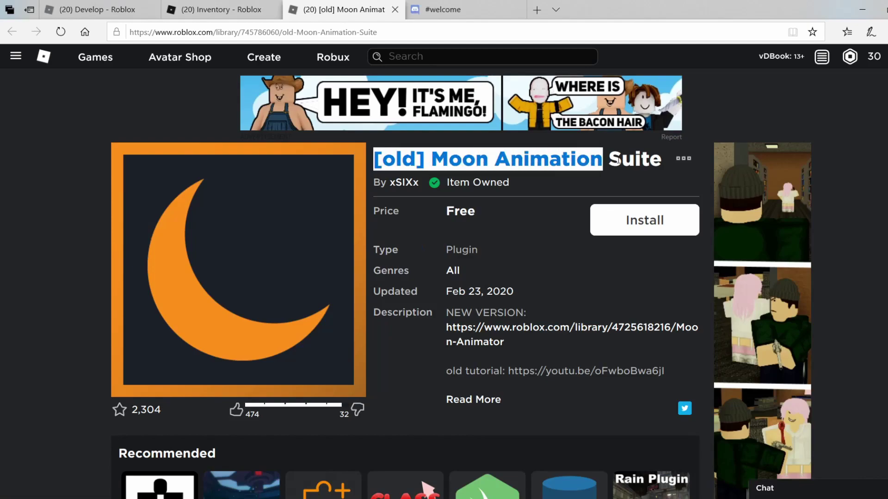
pyautogui.click(512, 205)
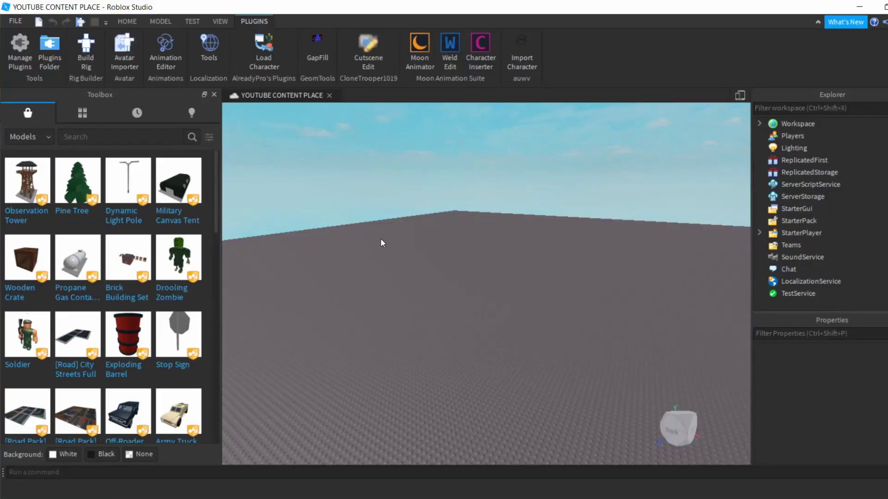
# - Insert the avatar with Character Inserter and search Toolbox models for 'light saber'
pyautogui.click(475, 55)
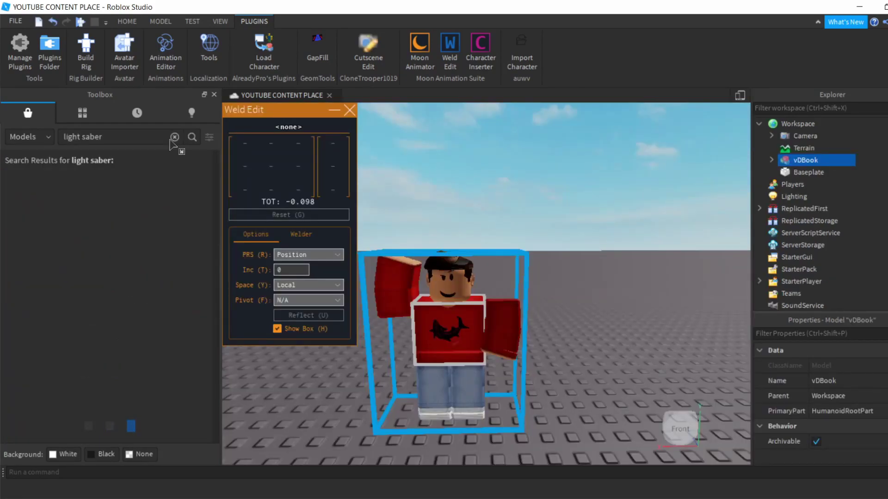
pyautogui.click(192, 137)
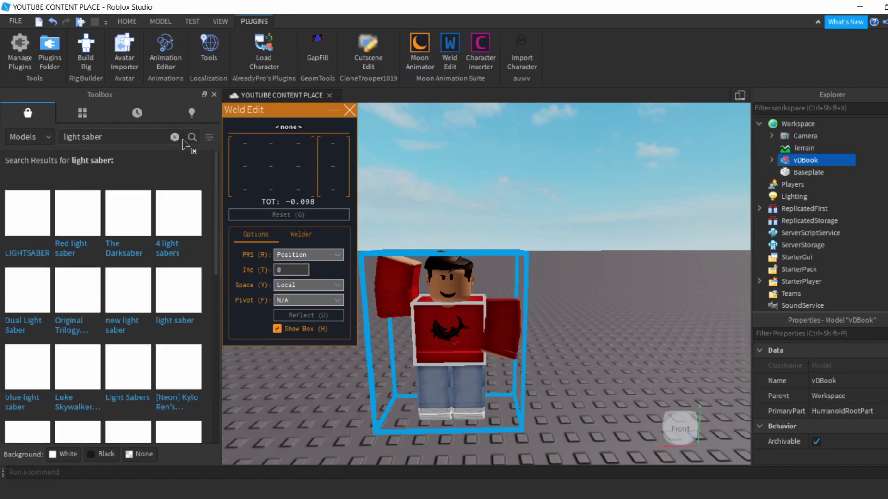
pyautogui.moveTo(17, 243)
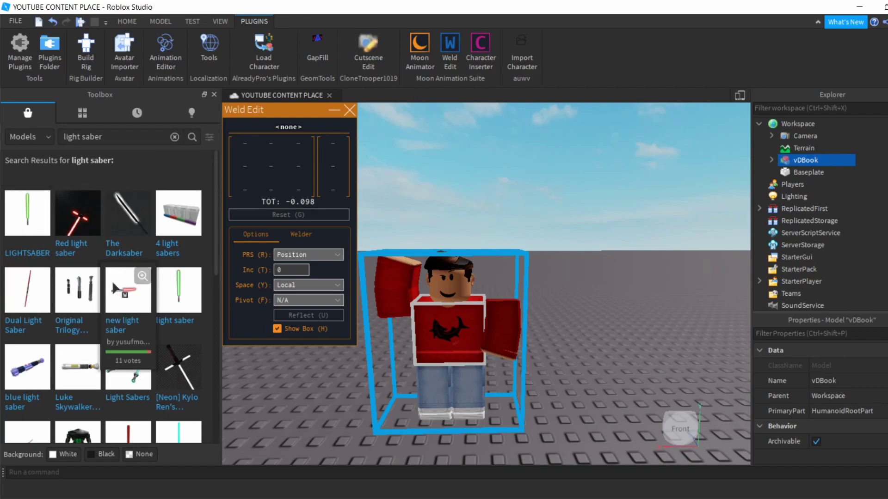
# - Add a lightsaber model from the Toolbox, declining to put it in the starter pack
pyautogui.click(133, 292)
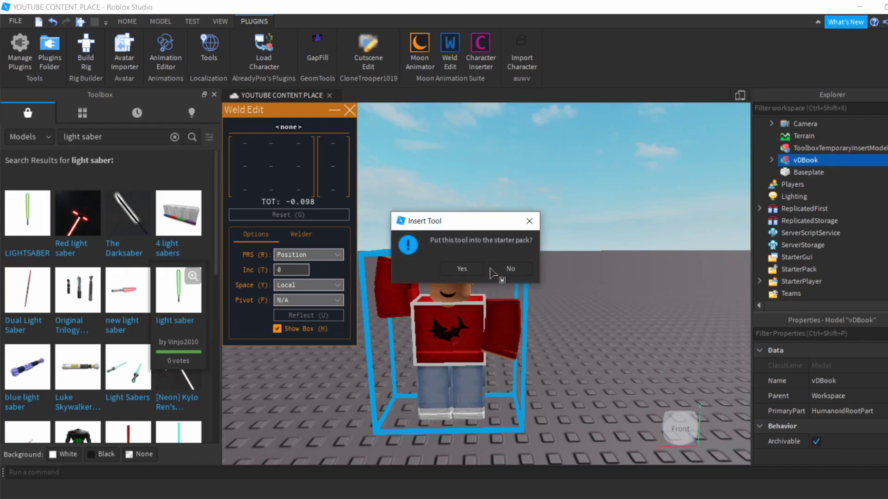
pyautogui.click(510, 270)
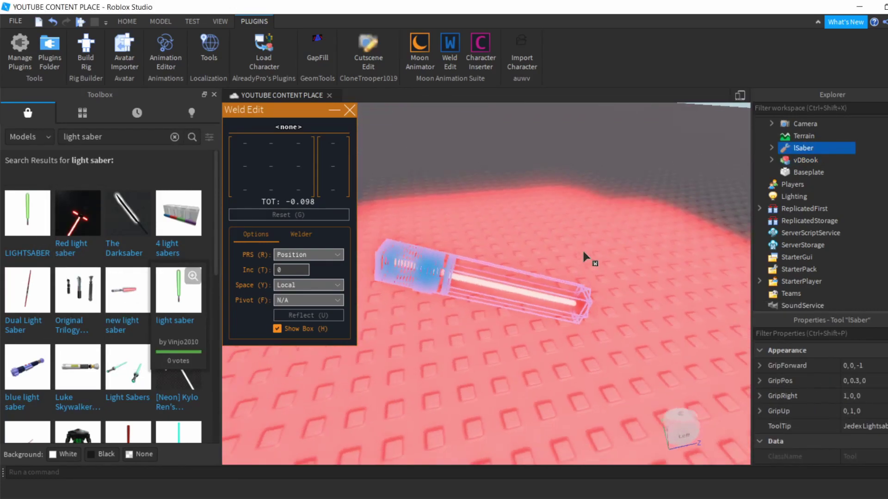
pyautogui.moveTo(583, 251)
pyautogui.mouseDown(button='right')
pyautogui.moveTo(545, 242)
pyautogui.moveTo(553, 242)
pyautogui.mouseUp(button='right')
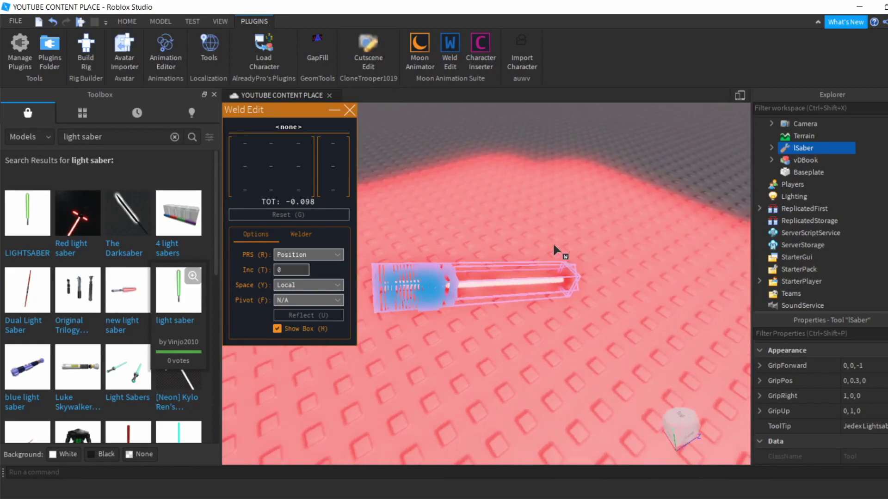
# - Filter Explorer by 'lig', delete Blade2's eight PointLights, and focus the view on lSaber
pyautogui.click(775, 151)
pyautogui.scroll(-3, 797, 196)
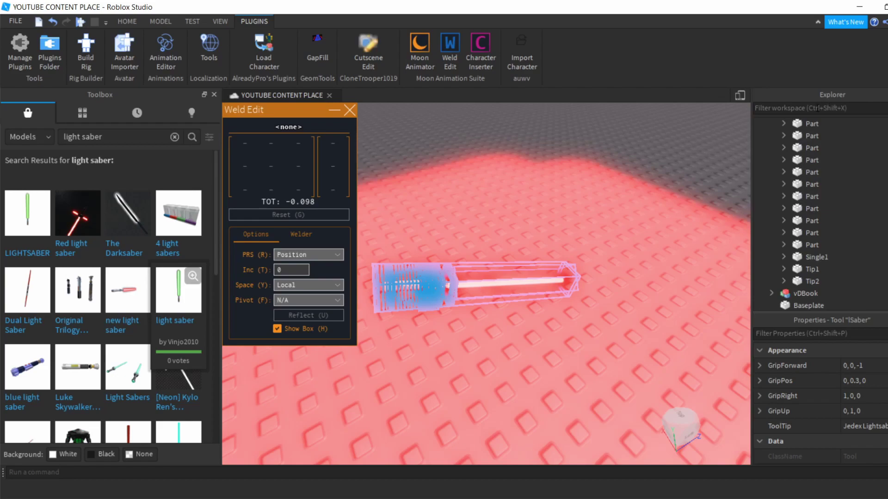
pyautogui.click(823, 107)
pyautogui.write('lig')
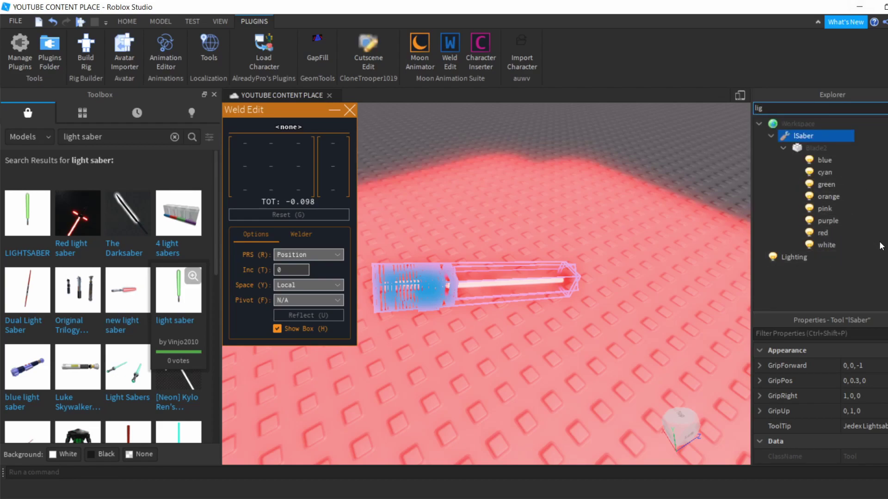
pyautogui.moveTo(881, 246); pyautogui.dragTo(794, 163)
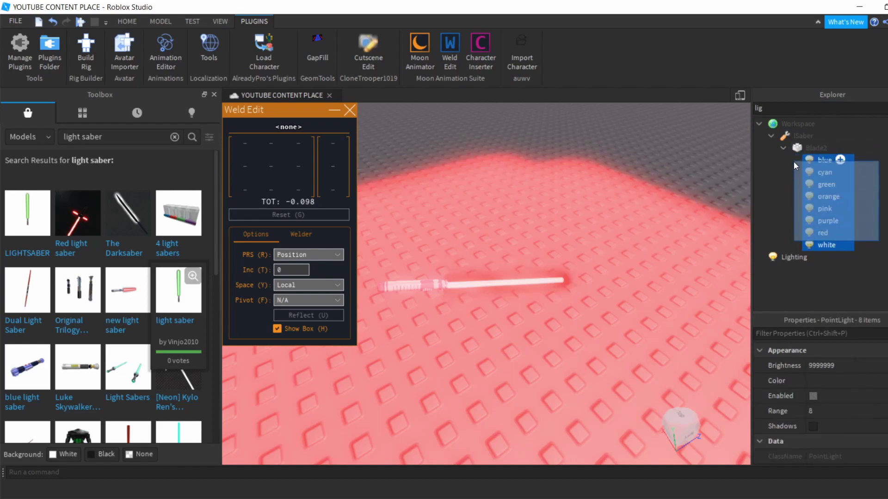
pyautogui.press('Delete')
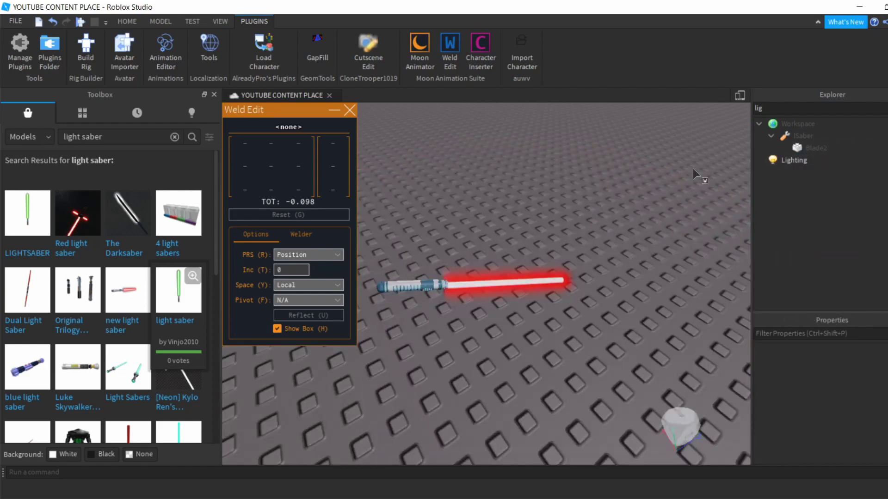
pyautogui.click(802, 136)
pyautogui.press('f')
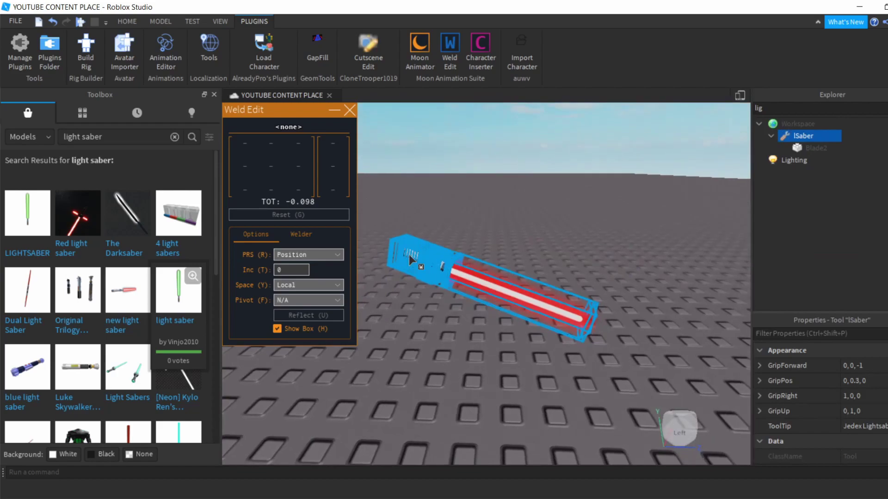
pyautogui.click(127, 21)
# - Move lSaber along the blue axis in front of the avatar, then clear the Explorer filter and collapse lSaber
pyautogui.click(126, 57)
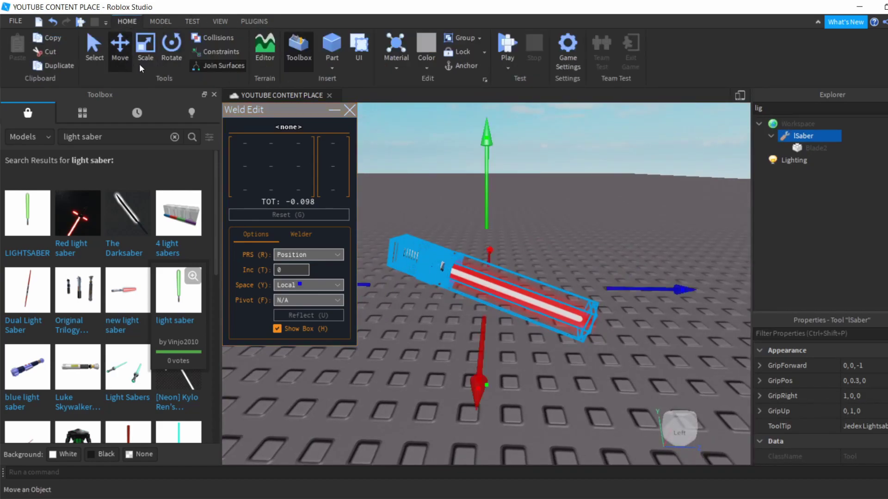
pyautogui.click(524, 273)
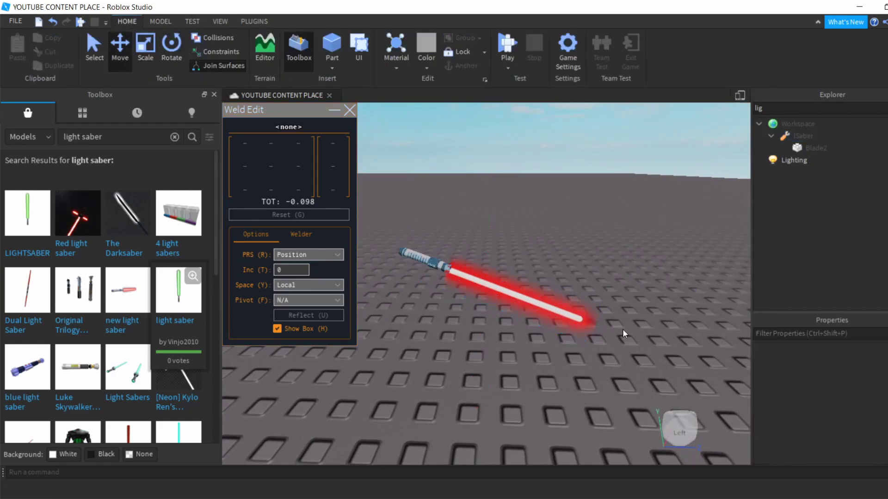
pyautogui.click(564, 308)
pyautogui.click(791, 134)
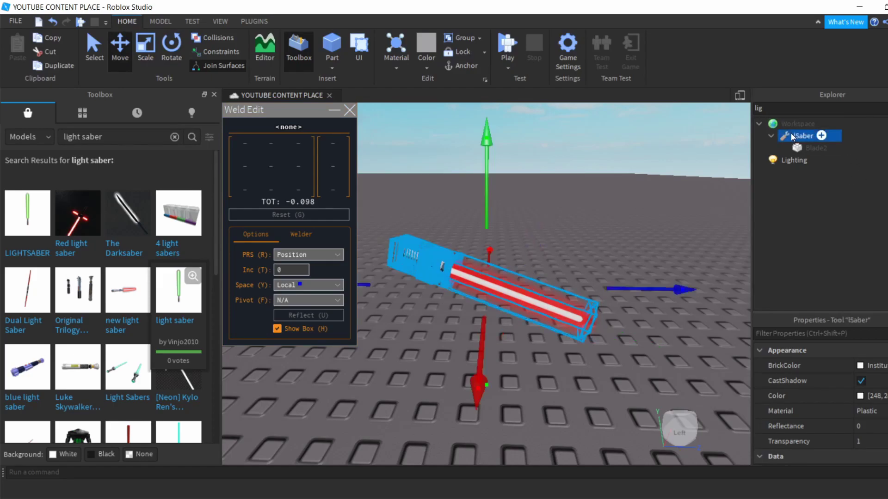
pyautogui.moveTo(600, 231); pyautogui.dragTo(599, 231, button='right')
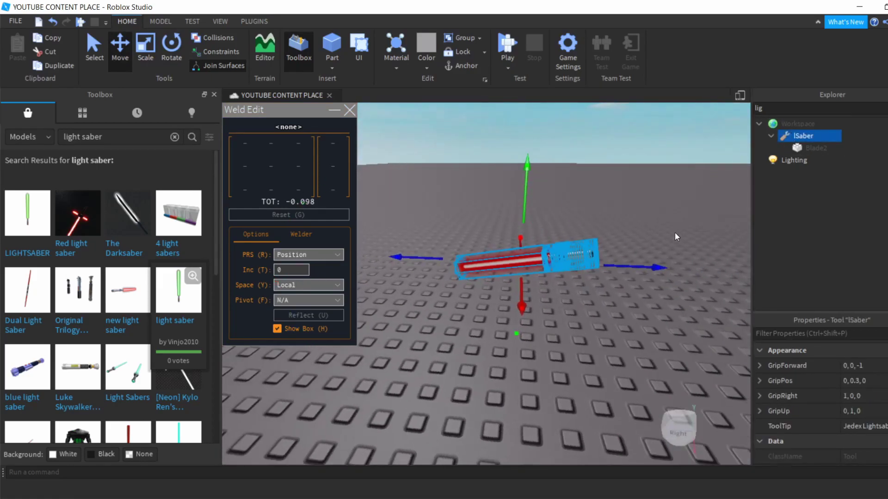
pyautogui.moveTo(645, 262); pyautogui.dragTo(802, 282)
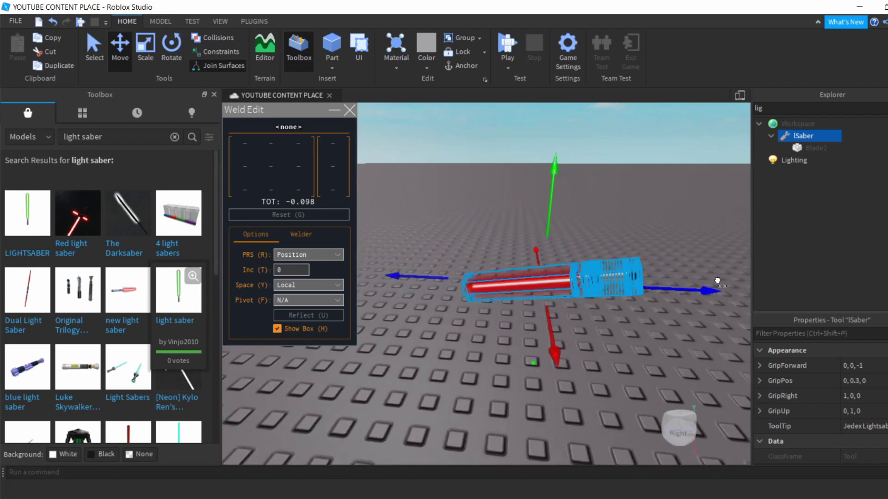
pyautogui.press('f')
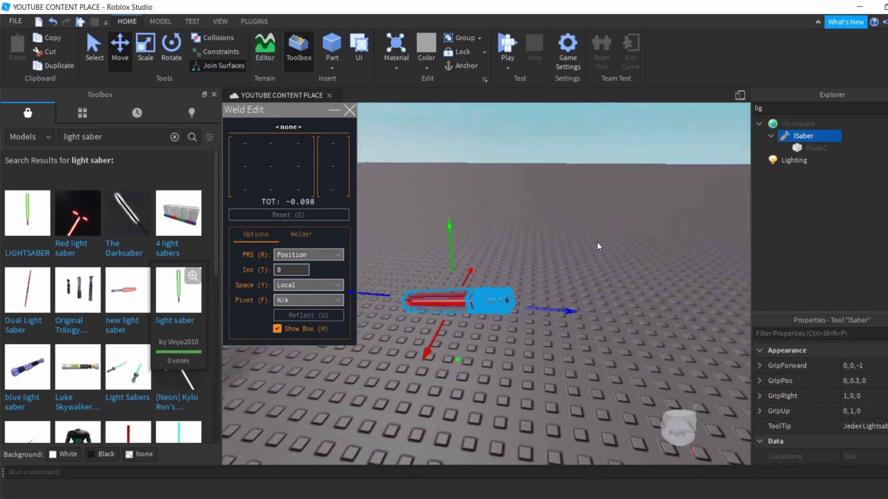
pyautogui.moveTo(598, 242); pyautogui.dragTo(597, 243, button='right')
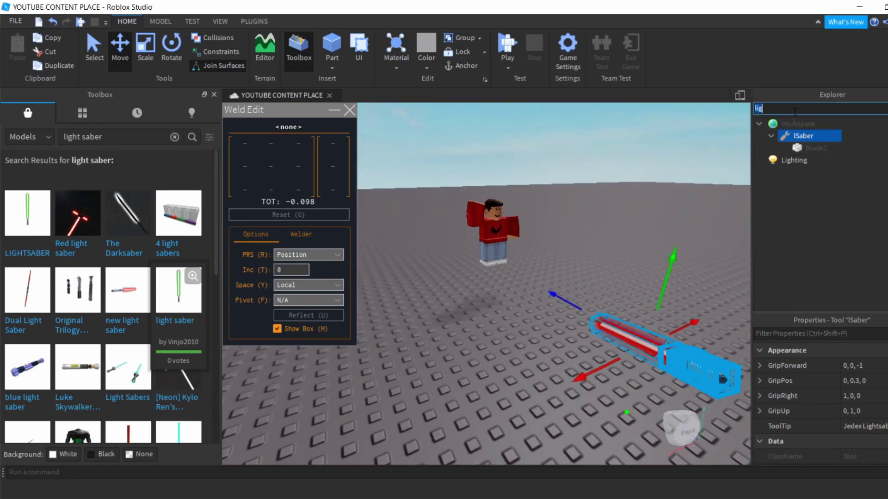
pyautogui.press('BackSpace')
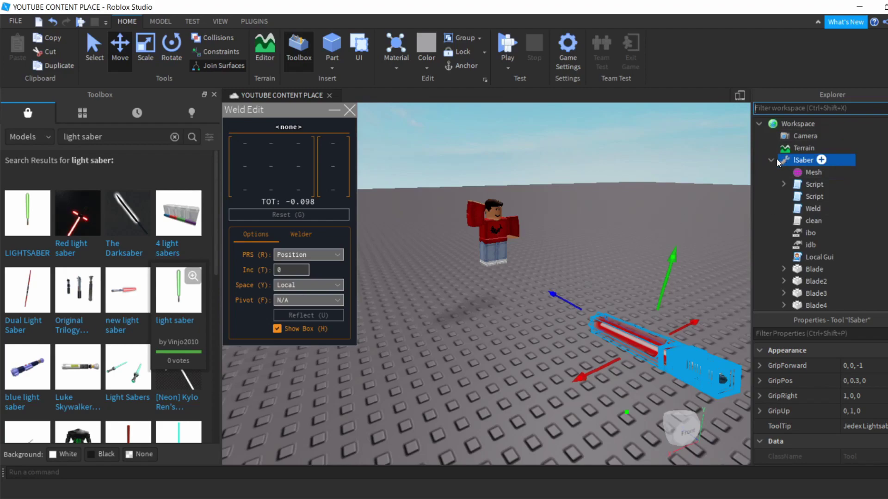
pyautogui.click(771, 160)
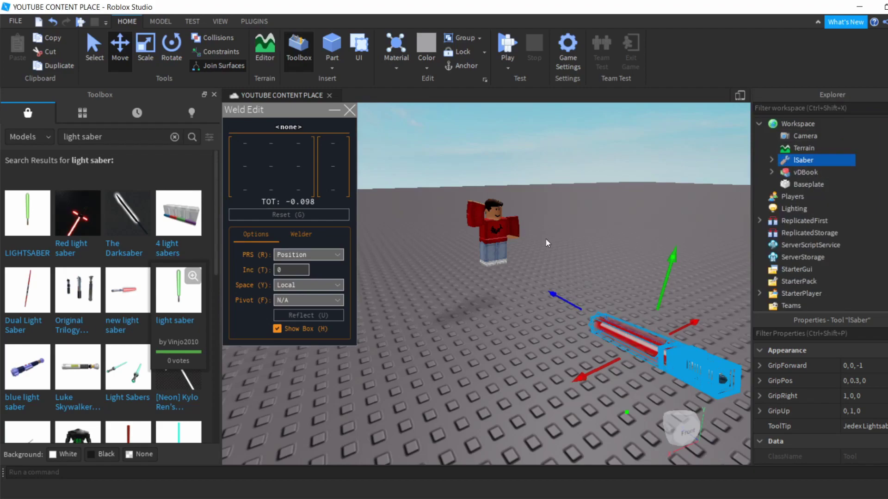
# - Nudge the saber toward the avatar and begin rotating it with the red Rotate ring
pyautogui.moveTo(572, 303); pyautogui.dragTo(540, 259)
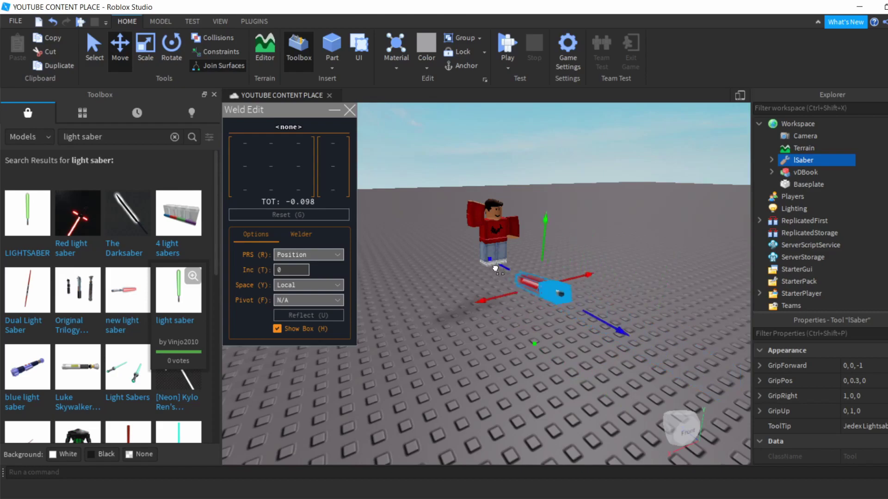
pyautogui.scroll(-5, 541, 256)
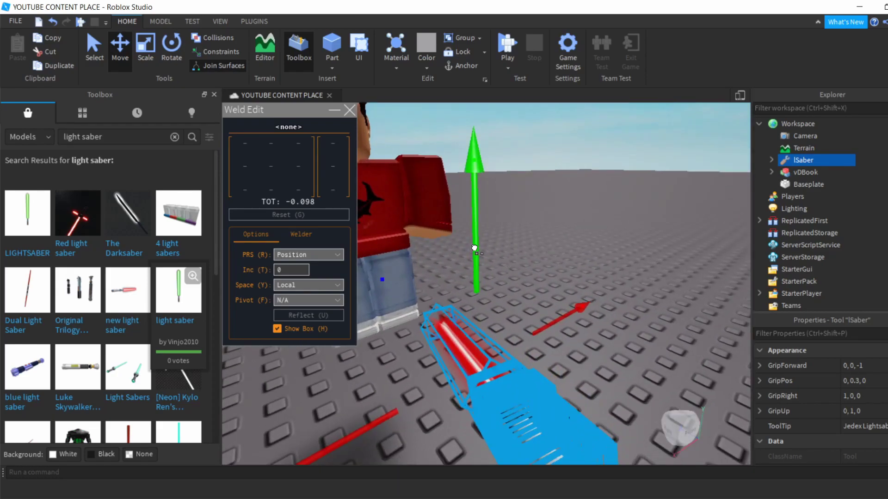
pyautogui.scroll(5, 512, 259)
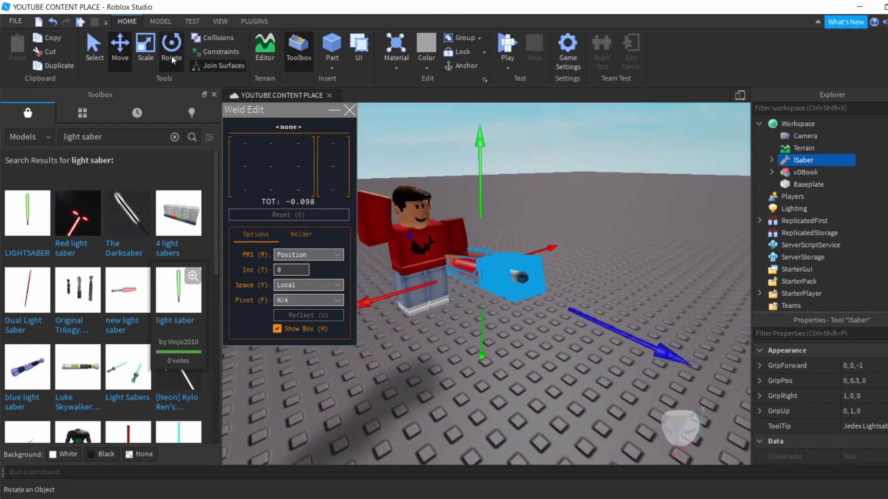
pyautogui.click(171, 56)
pyautogui.moveTo(483, 216); pyautogui.dragTo(626, 307, button='right')
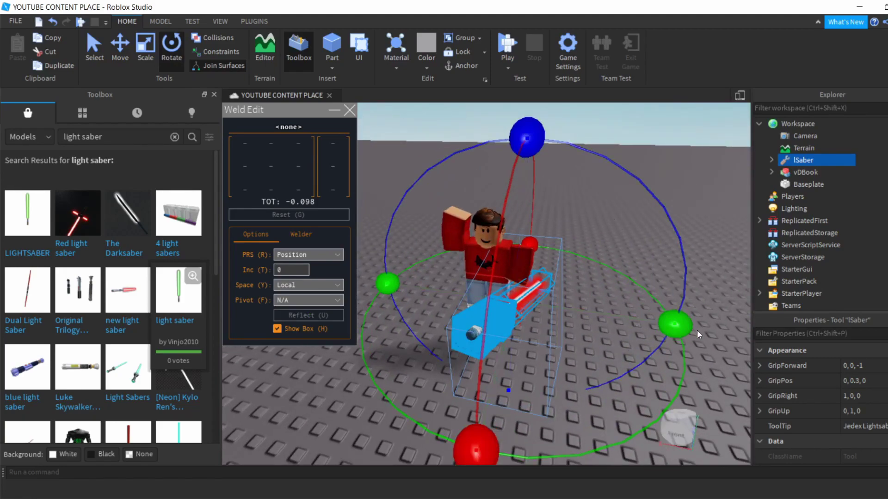
pyautogui.moveTo(526, 137); pyautogui.dragTo(357, 290)
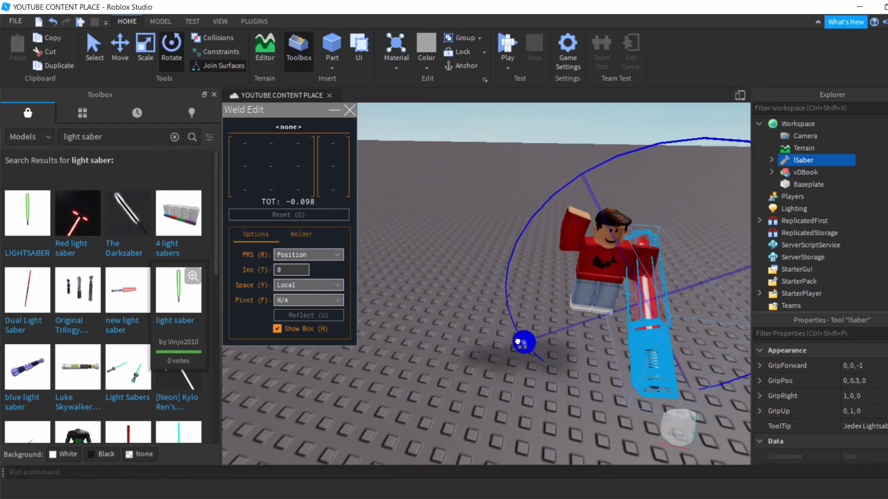
pyautogui.moveTo(357, 290); pyautogui.dragTo(525, 343)
# - Finish standing the saber upright, then shorten it with the Scale tool's green handle
pyautogui.moveTo(542, 303); pyautogui.dragTo(632, 307, button='right')
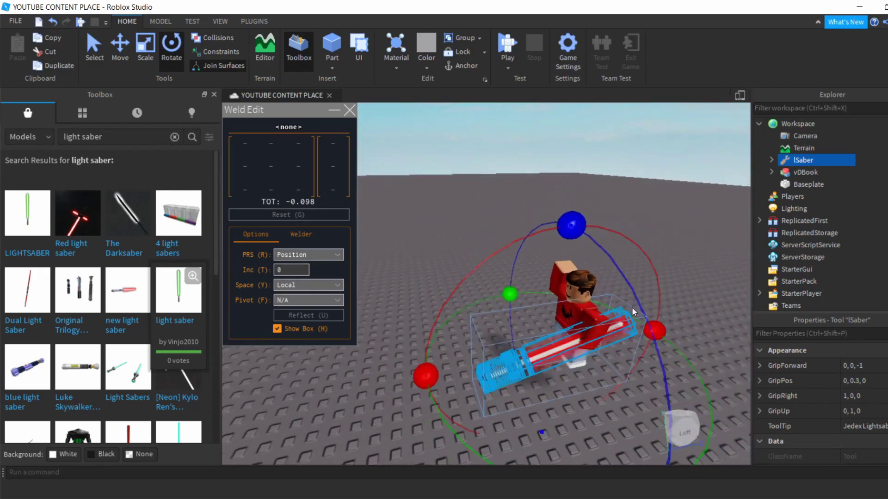
pyautogui.moveTo(646, 326); pyautogui.dragTo(582, 223)
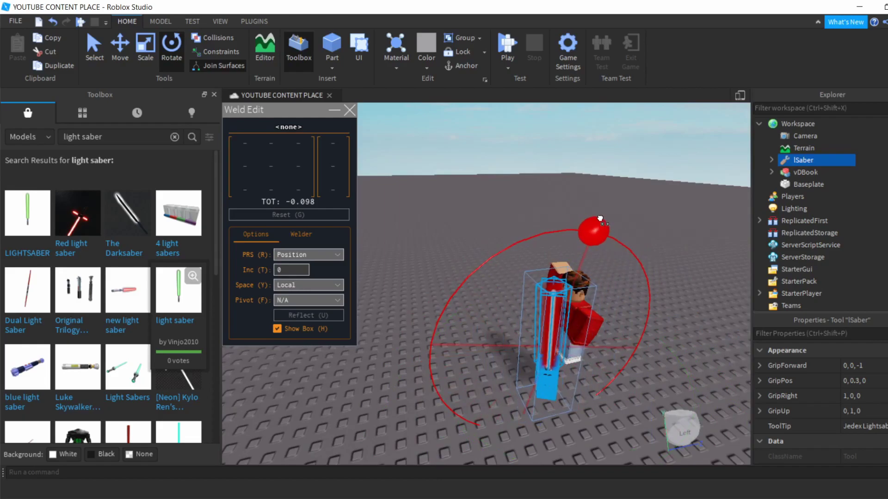
pyautogui.moveTo(582, 223); pyautogui.dragTo(611, 218, button='right')
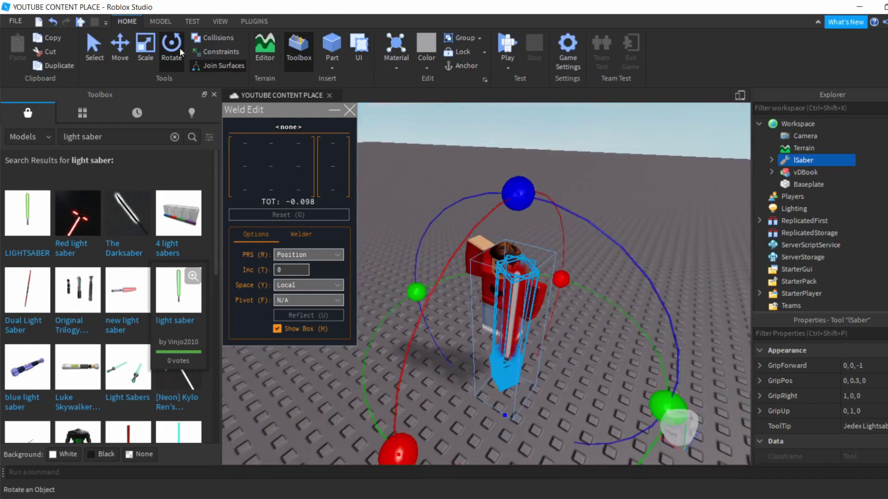
pyautogui.click(154, 58)
pyautogui.moveTo(512, 198); pyautogui.dragTo(512, 275)
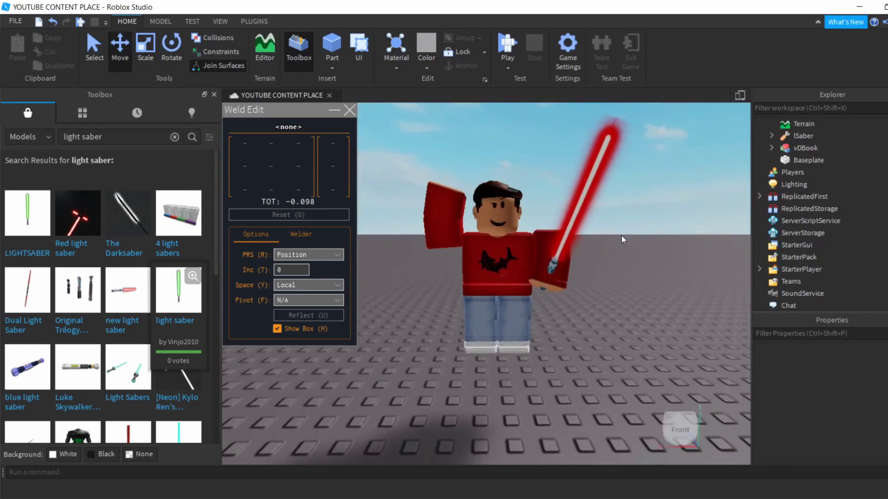
# - Select the right arm and drag its Weld Edit Y arrow, moving RightElbow's offset from .233 to .123
pyautogui.press('s')
pyautogui.press('w')
pyautogui.moveTo(621, 235); pyautogui.dragTo(367, 153, button='right')
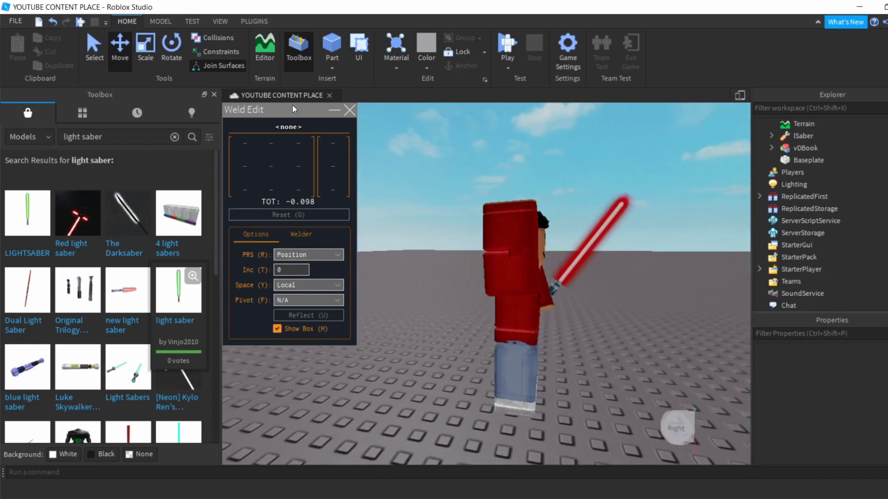
pyautogui.scroll(3, 576, 184)
pyautogui.moveTo(576, 183); pyautogui.dragTo(506, 229, button='right')
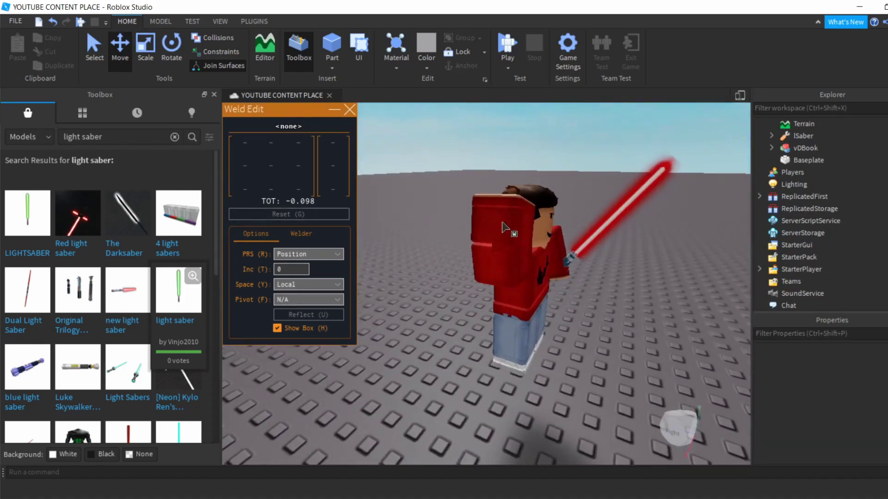
pyautogui.click(500, 229)
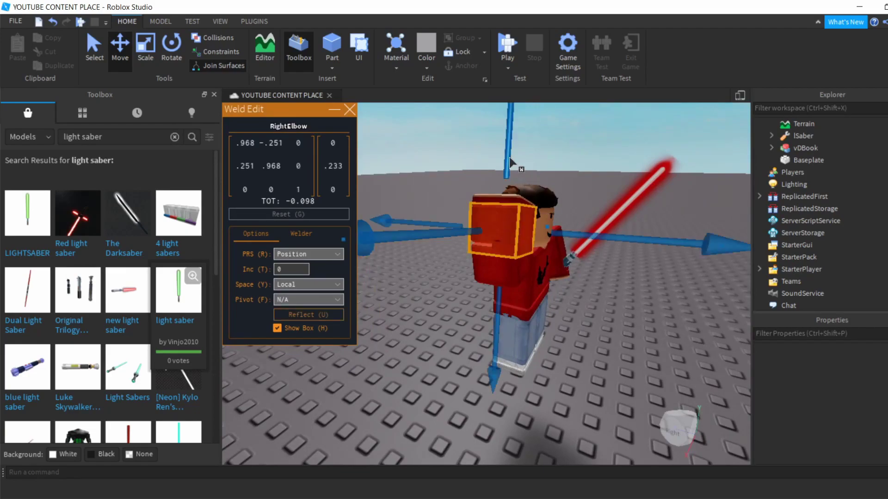
pyautogui.moveTo(513, 151); pyautogui.dragTo(567, 149)
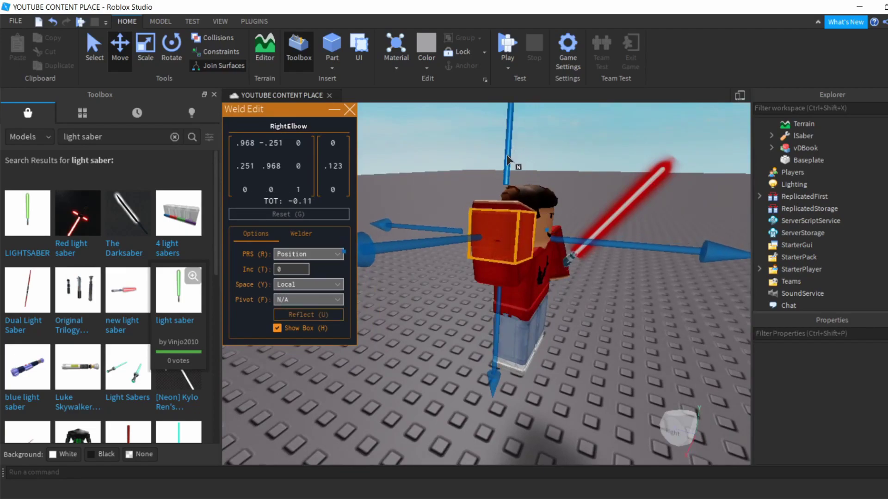
pyautogui.click(566, 147)
pyautogui.moveTo(566, 147); pyautogui.dragTo(561, 158, button='right')
pyautogui.scroll(3, 562, 157)
pyautogui.scroll(-3, 563, 155)
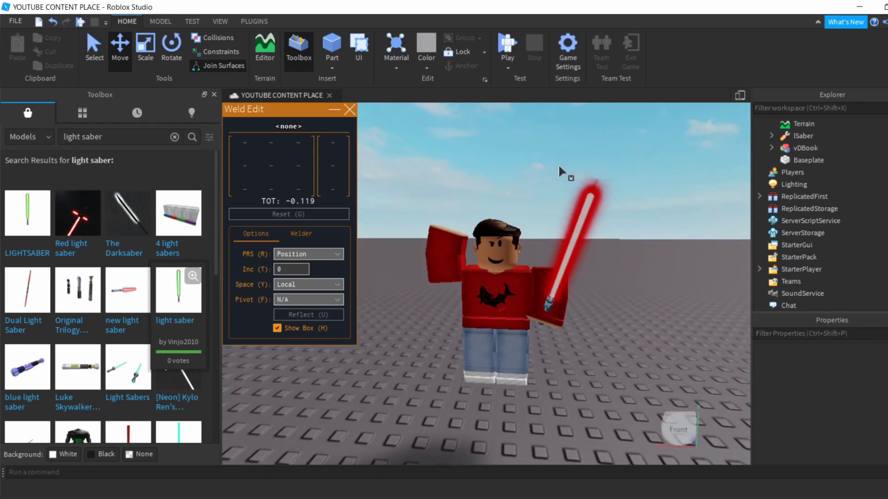
# - Select the right leg, switch Weld Edit to Rotation, and turn the RightHip slightly
pyautogui.click(482, 345)
pyautogui.scroll(3, 481, 336)
pyautogui.moveTo(489, 331)
pyautogui.mouseDown(button='right')
pyautogui.moveTo(523, 384)
pyautogui.moveTo(476, 327)
pyautogui.mouseUp(button='right')
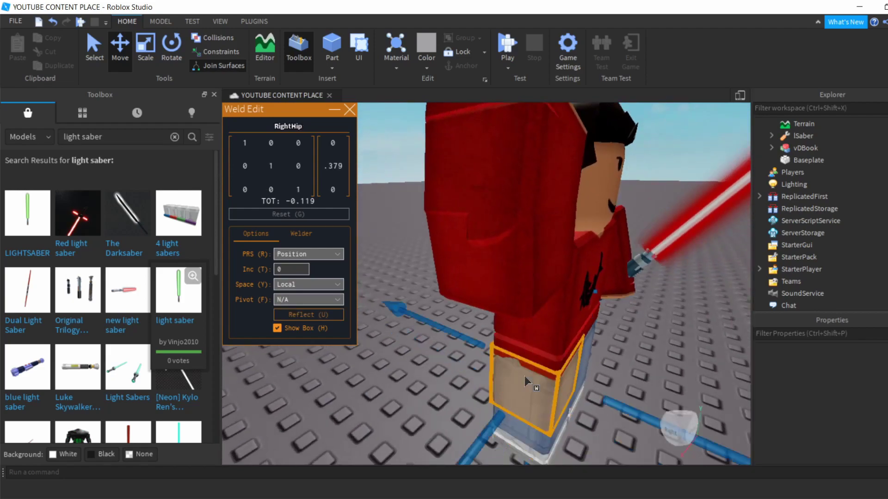
pyautogui.scroll(-5, 524, 376)
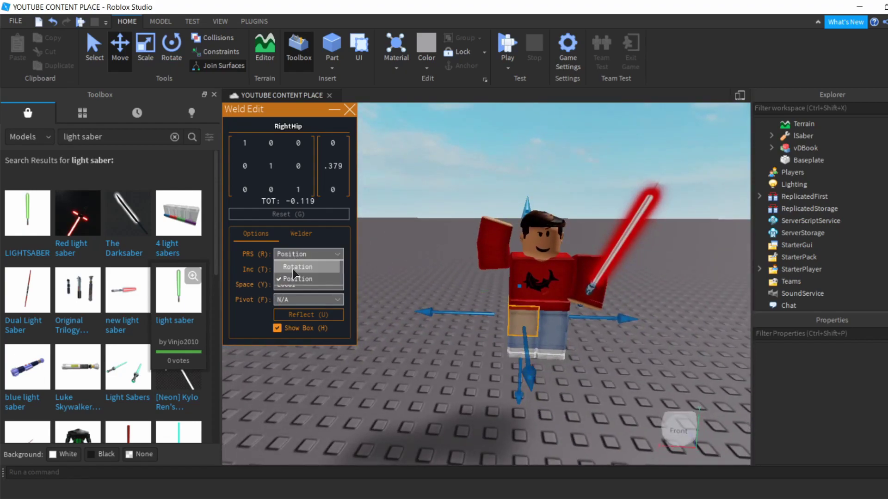
pyautogui.click(293, 267)
pyautogui.moveTo(517, 245); pyautogui.dragTo(532, 243)
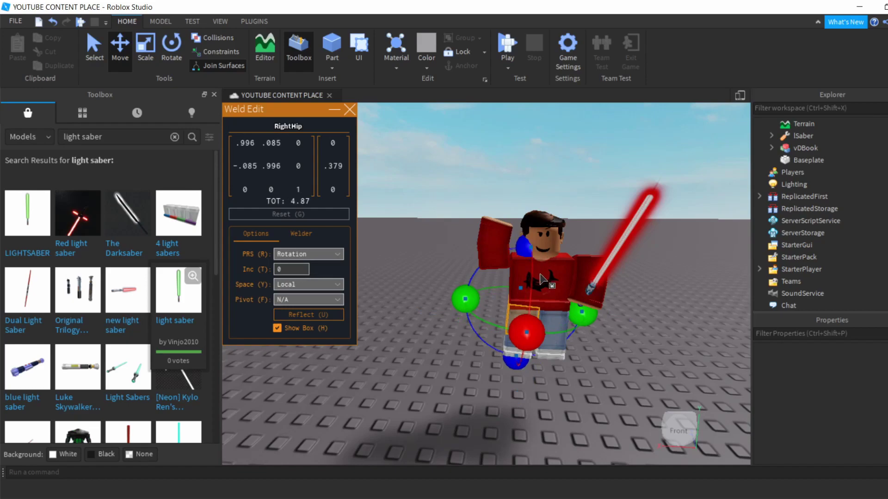
# - Bend the RightKnee by about -34.6°, then deselect the joint
pyautogui.moveTo(540, 279); pyautogui.dragTo(540, 274, button='right')
pyautogui.click(504, 275)
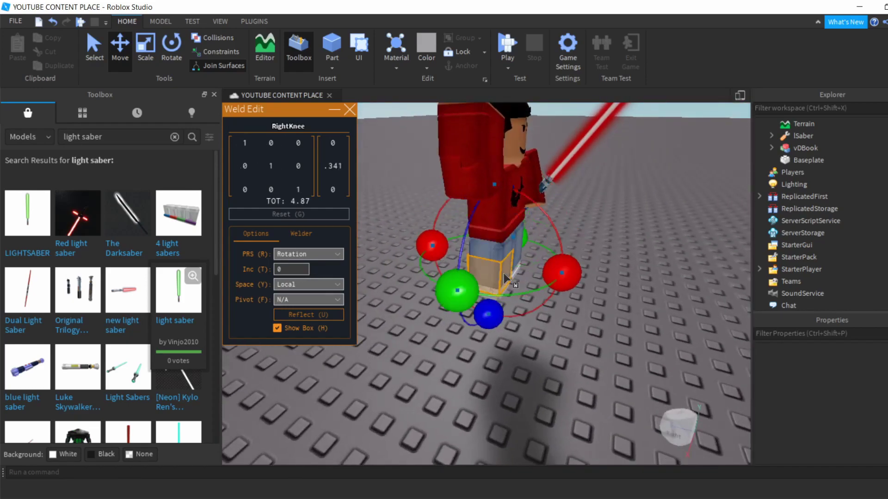
pyautogui.scroll(3, 519, 226)
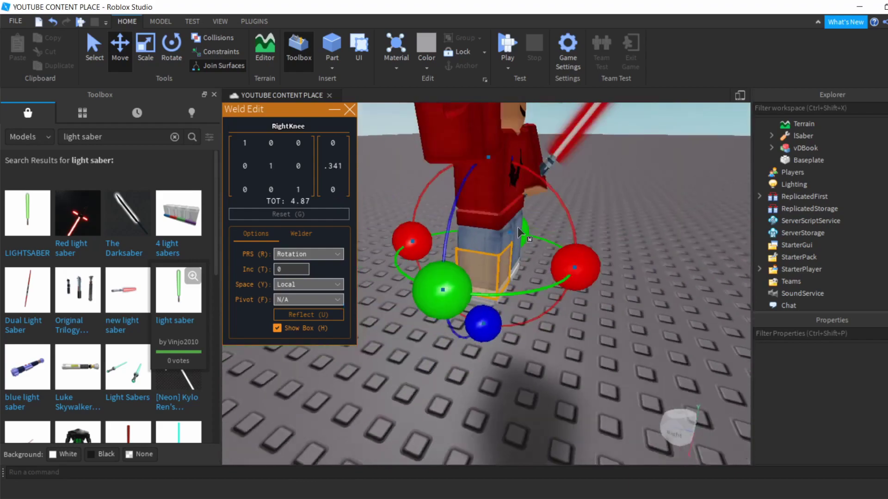
pyautogui.scroll(3, 518, 227)
pyautogui.scroll(2, 514, 206)
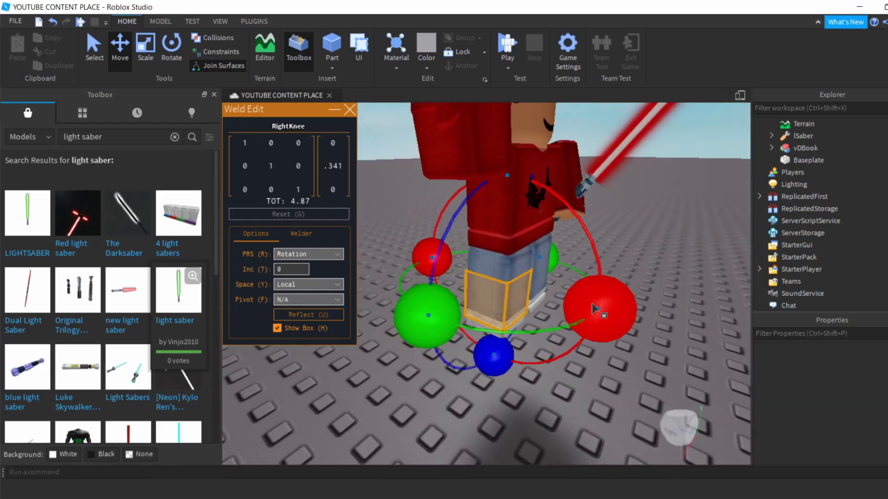
pyautogui.moveTo(592, 309); pyautogui.dragTo(578, 370)
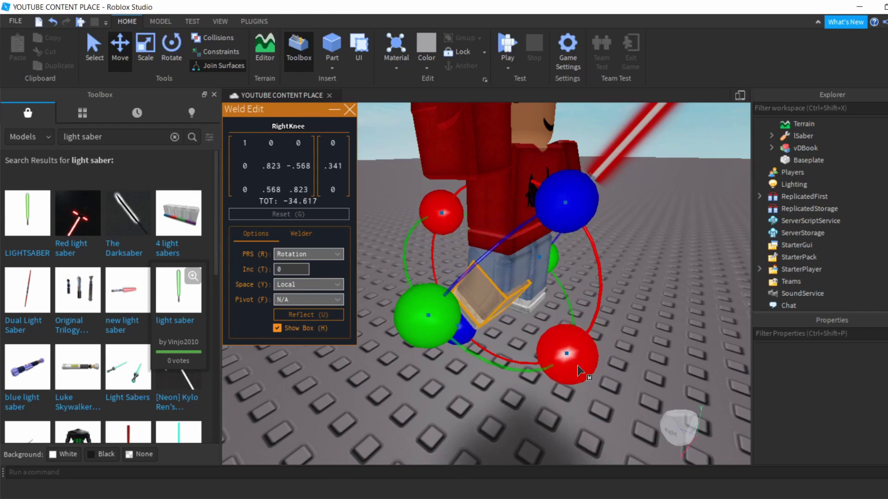
pyautogui.moveTo(577, 365); pyautogui.dragTo(578, 353, button='right')
pyautogui.scroll(-3, 577, 354)
pyautogui.click(720, 311)
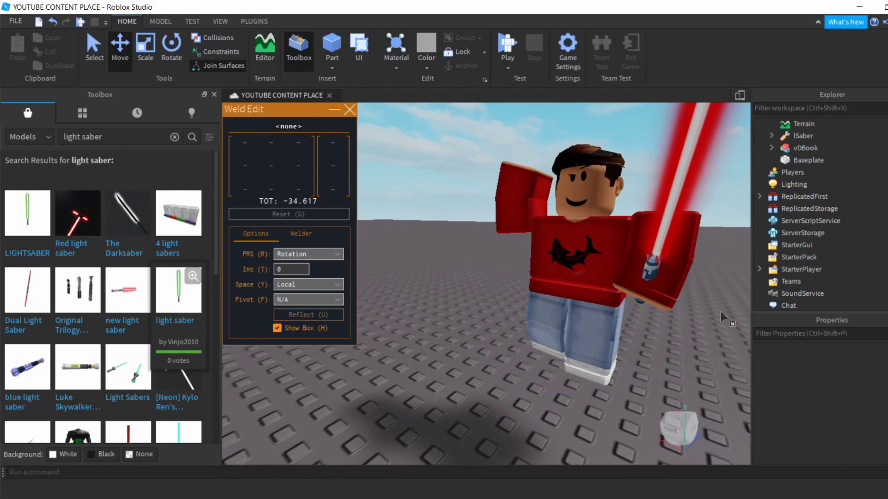
pyautogui.scroll(-1, 720, 310)
pyautogui.scroll(-3, 720, 310)
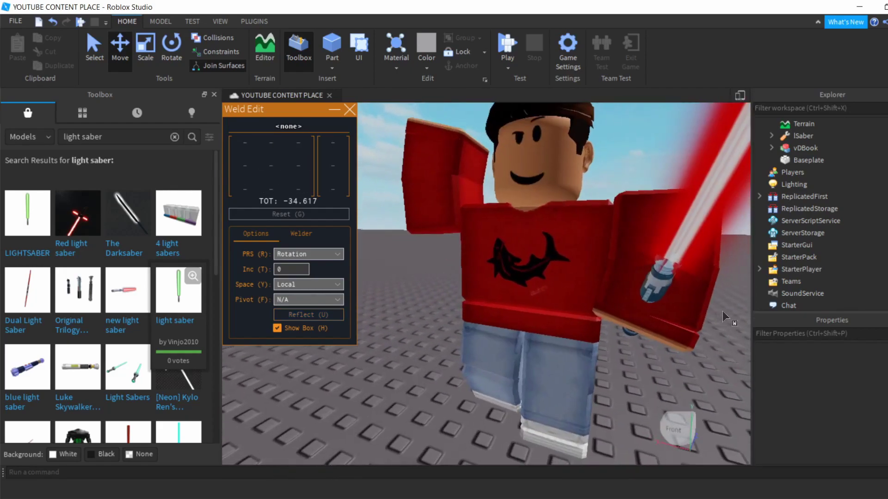
pyautogui.scroll(-2, 721, 311)
pyautogui.scroll(-2, 720, 311)
pyautogui.scroll(-2, 720, 311)
pyautogui.scroll(-1, 720, 310)
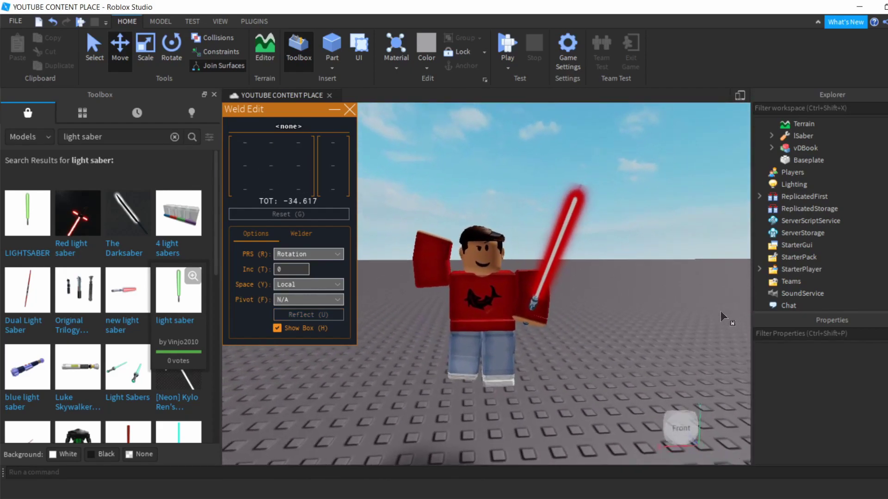
pyautogui.scroll(2, 720, 316)
# - Select the LeftHip and angle it with its rotation rings about several axes
pyautogui.click(532, 339)
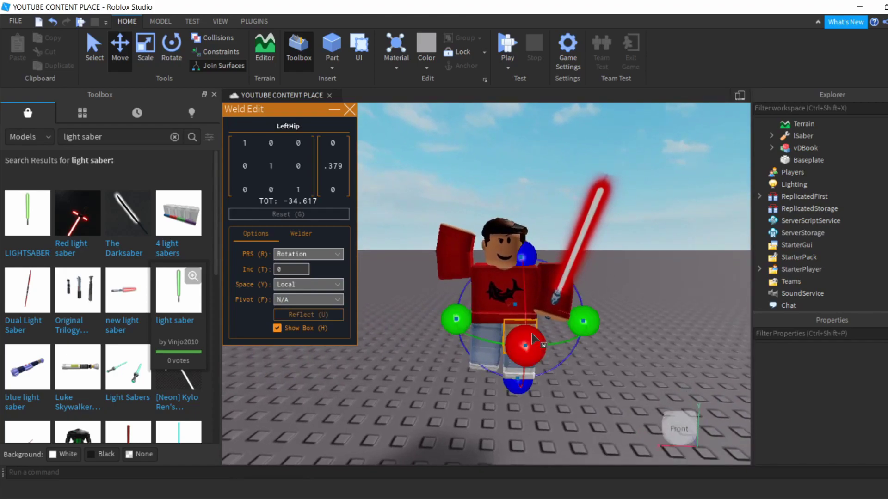
pyautogui.moveTo(593, 338); pyautogui.dragTo(593, 338, button='right')
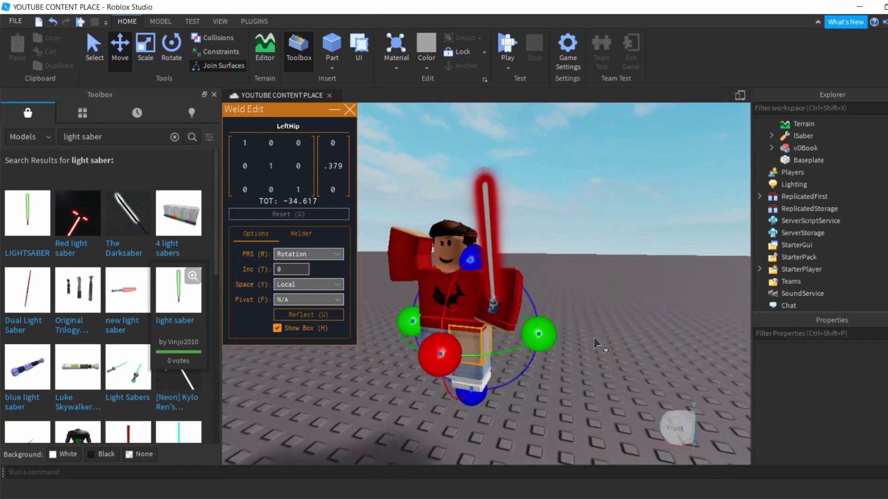
pyautogui.moveTo(554, 258); pyautogui.dragTo(573, 269)
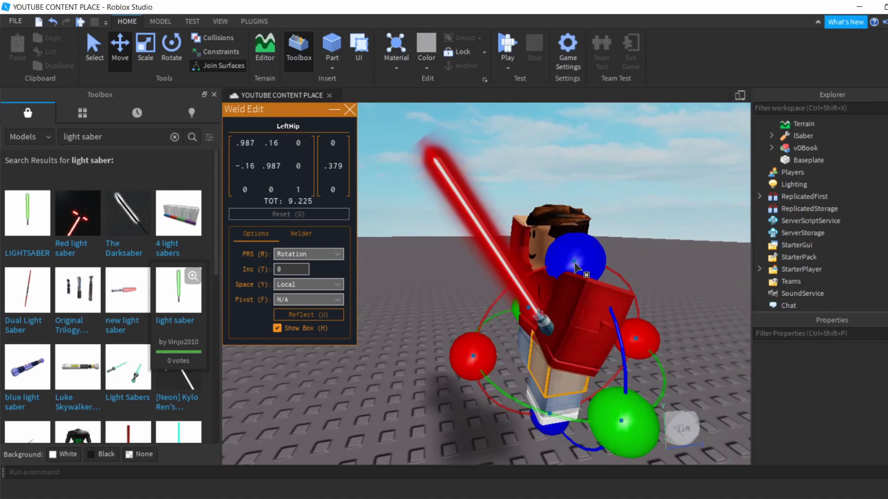
pyautogui.moveTo(474, 357); pyautogui.dragTo(502, 346)
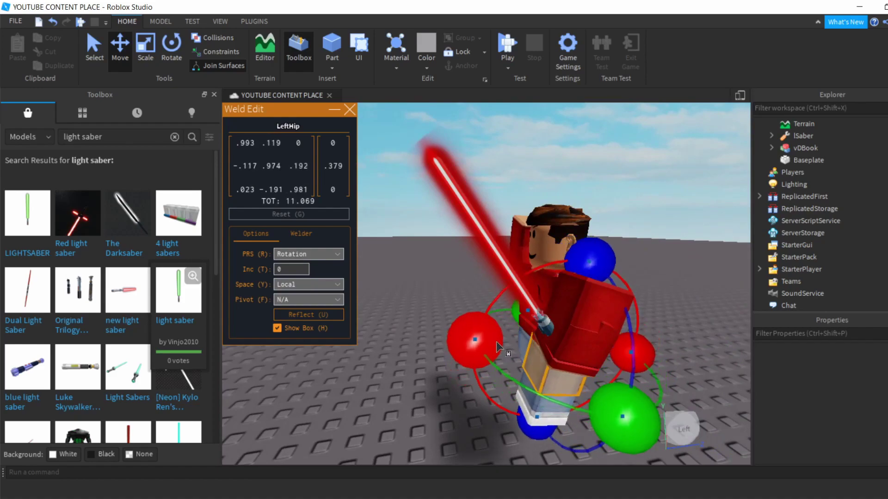
pyautogui.moveTo(534, 391); pyautogui.dragTo(537, 397)
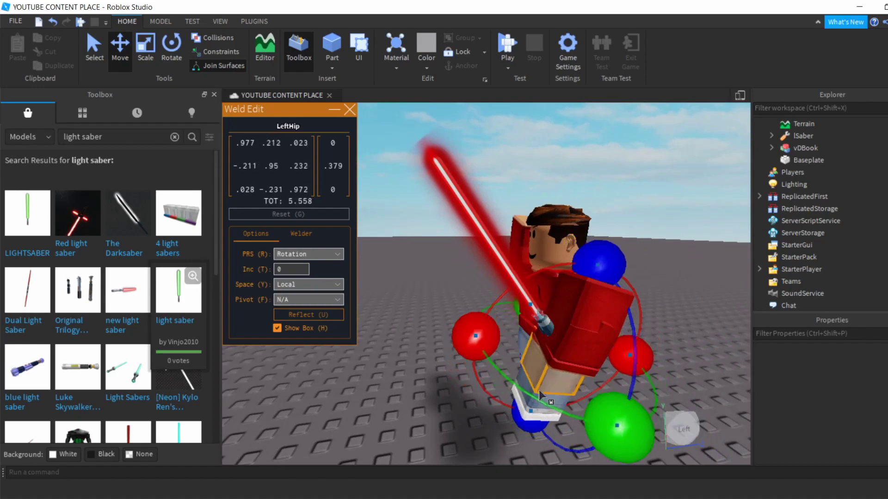
pyautogui.moveTo(606, 360)
pyautogui.mouseDown(button='right')
pyautogui.moveTo(613, 370)
pyautogui.moveTo(601, 365)
pyautogui.mouseUp(button='right')
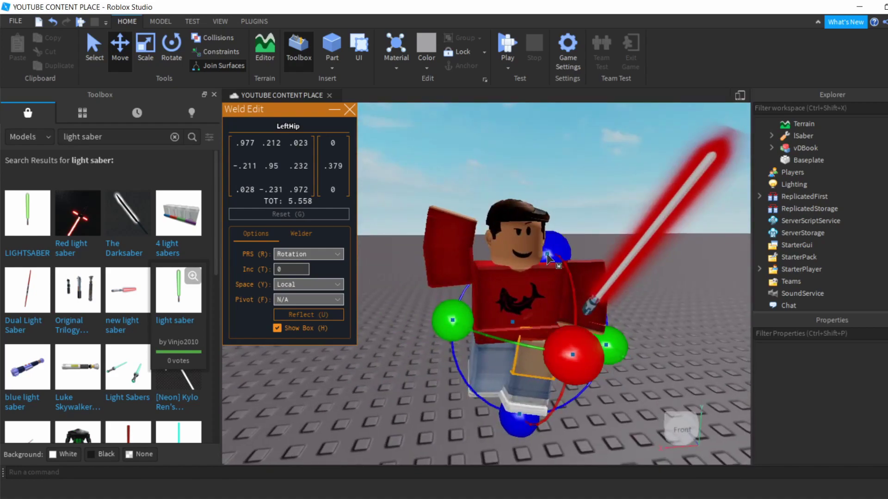
pyautogui.moveTo(548, 247); pyautogui.dragTo(536, 253)
pyautogui.moveTo(537, 263); pyautogui.dragTo(554, 287, button='right')
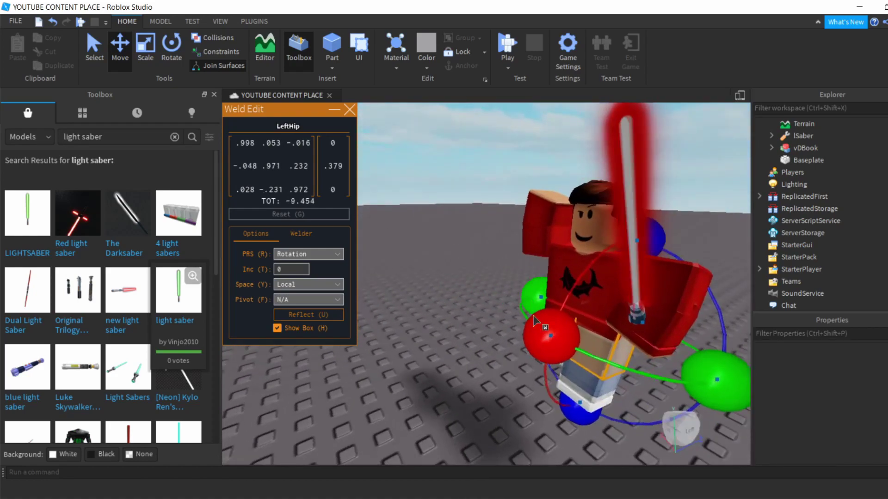
# - Bend the LeftKnee slightly with the red ring, deselect it, and return to a front view
pyautogui.click(595, 383)
pyautogui.moveTo(596, 383); pyautogui.dragTo(633, 303, button='right')
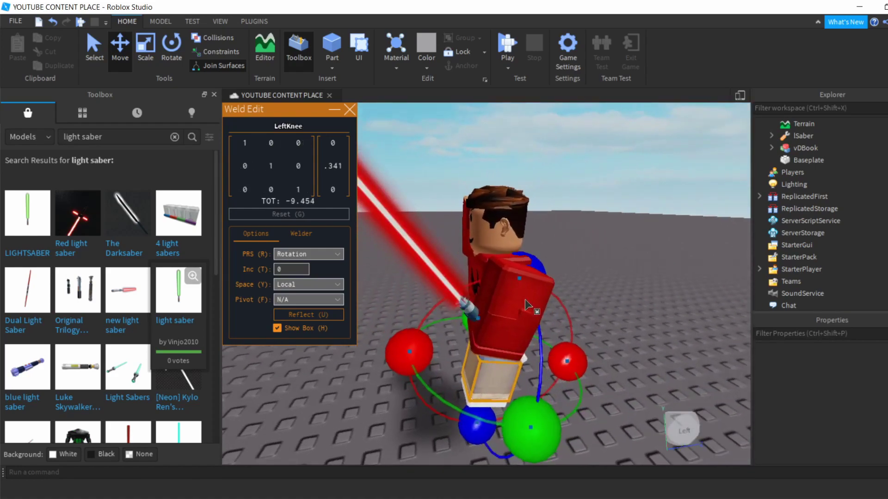
pyautogui.moveTo(411, 341); pyautogui.dragTo(490, 277)
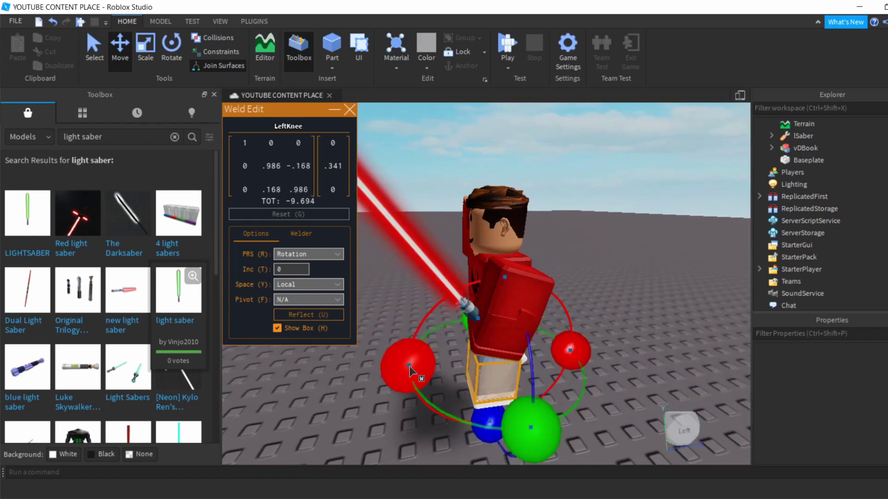
pyautogui.click(699, 128)
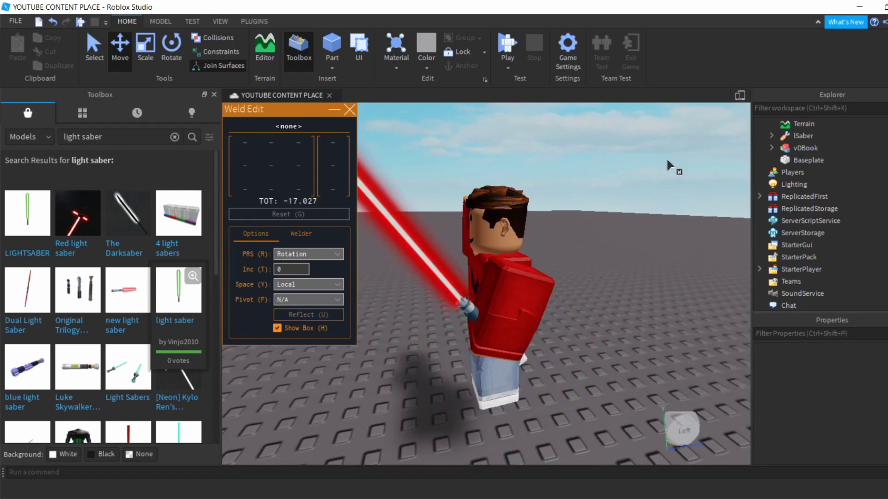
pyautogui.moveTo(667, 164); pyautogui.dragTo(665, 163, button='right')
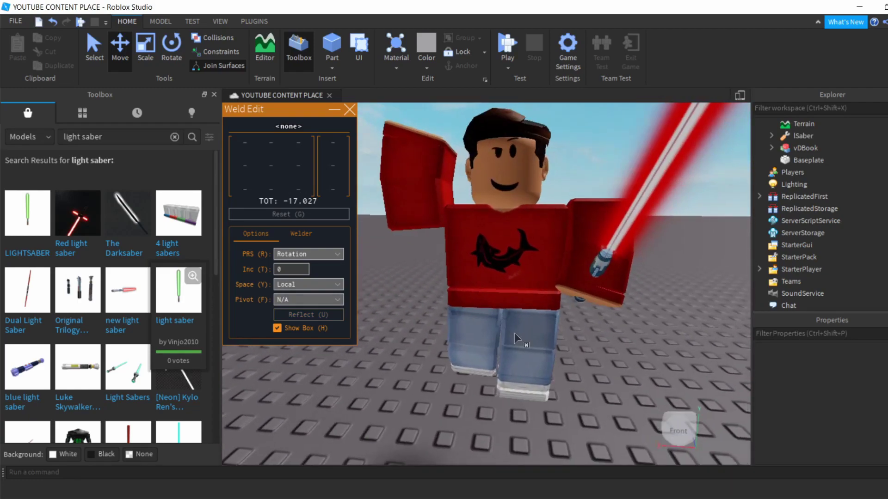
# - Clear the LeftHip and Root joint selection and zoom out from the posed, saber-holding character
pyautogui.click(525, 323)
pyautogui.click(486, 306)
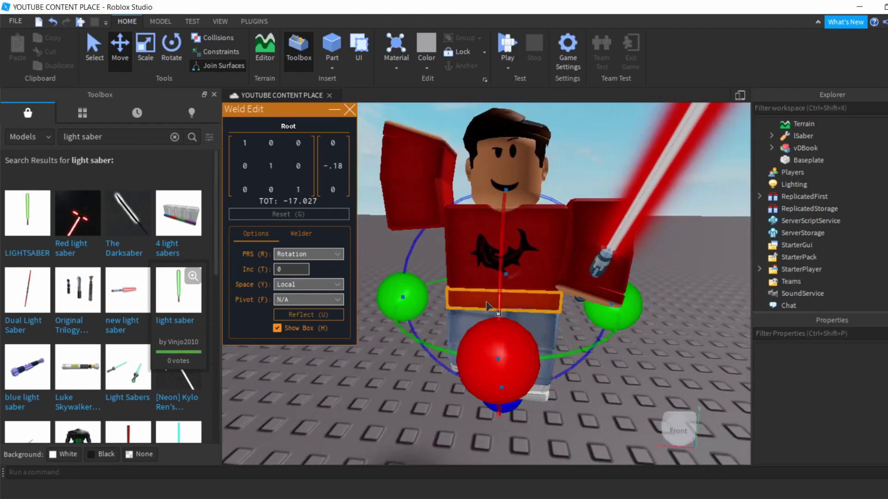
pyautogui.click(656, 232)
pyautogui.scroll(-5, 657, 231)
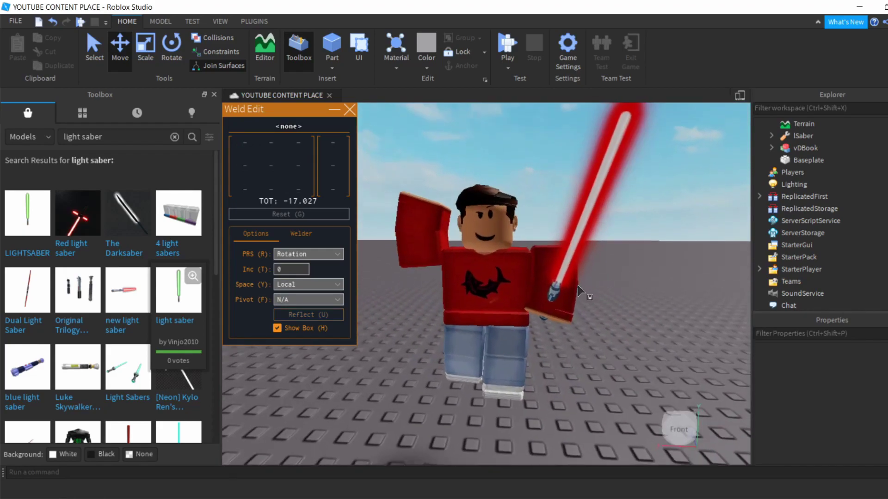
pyautogui.scroll(3, 583, 292)
pyautogui.scroll(-2, 577, 287)
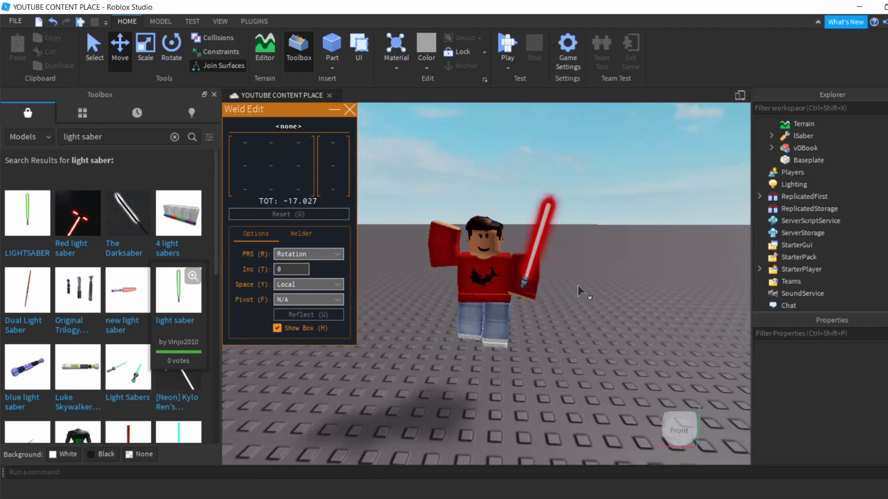
pyautogui.scroll(1, 580, 293)
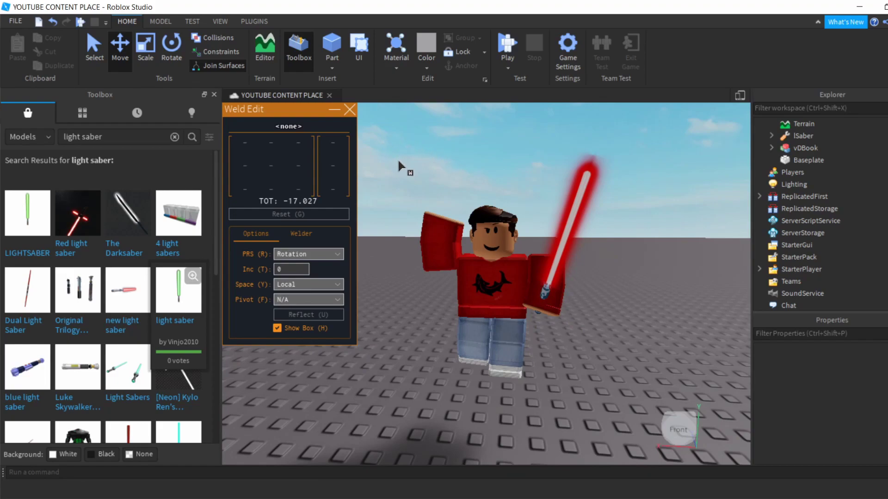
pyautogui.scroll(-3, 400, 166)
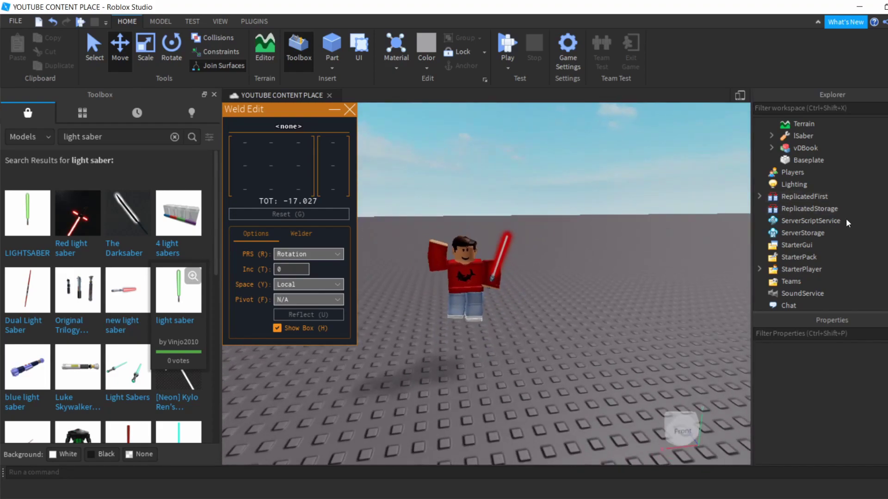
pyautogui.scroll(-1, 793, 212)
# - Delete the Baseplate so the posed avatar floats against the sky
pyautogui.click(807, 124)
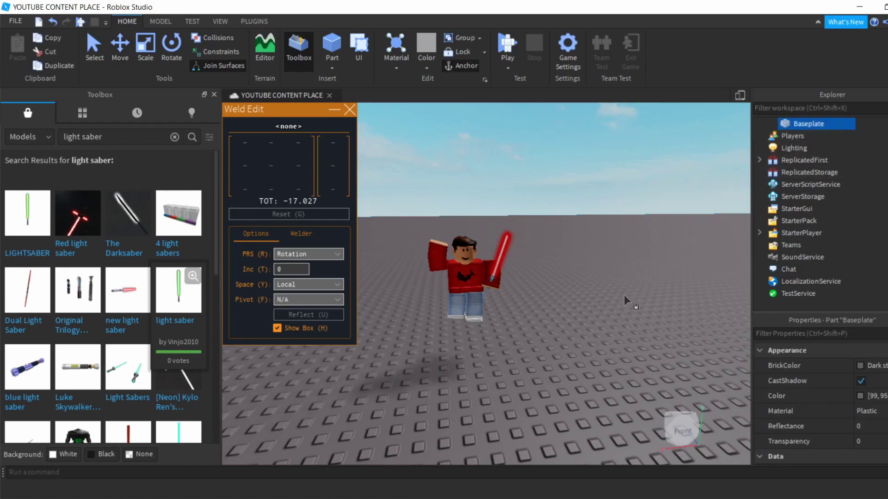
pyautogui.press('Delete')
pyautogui.press('w')
pyautogui.scroll(-2, 620, 303)
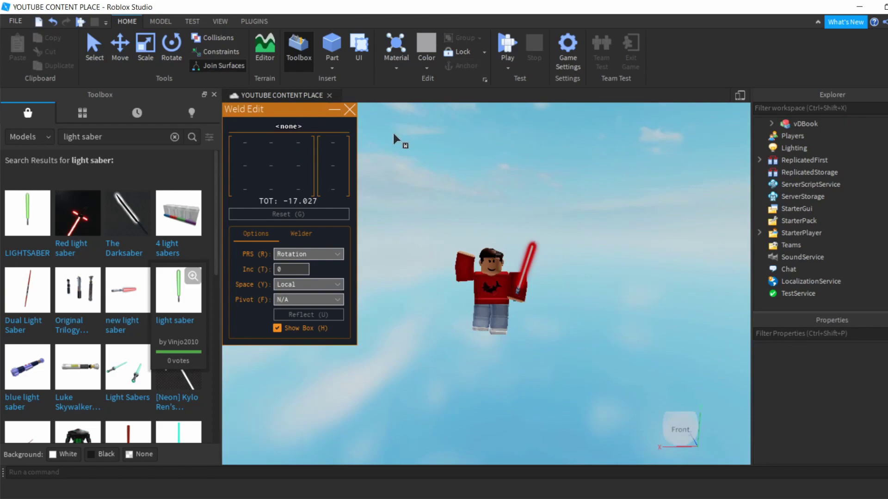
# - Return to the Select tool and search the Toolbox for 'green screen' models
pyautogui.click(94, 46)
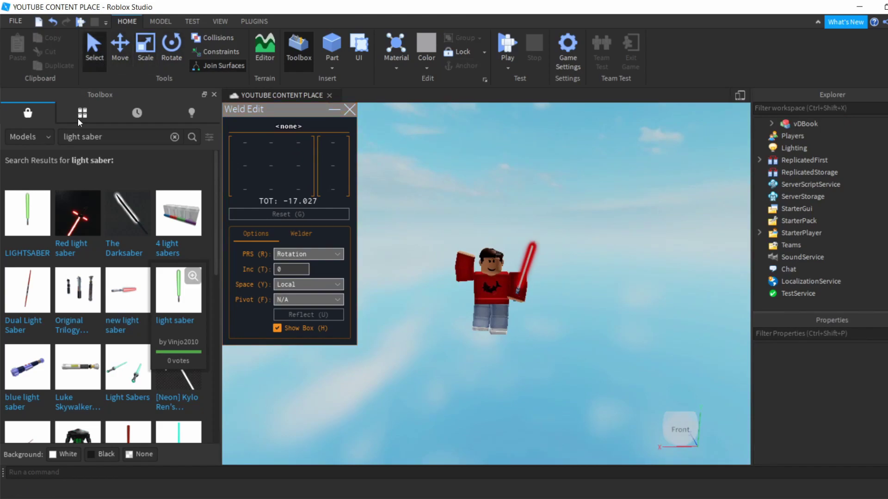
pyautogui.click(173, 137)
pyautogui.write('green screen')
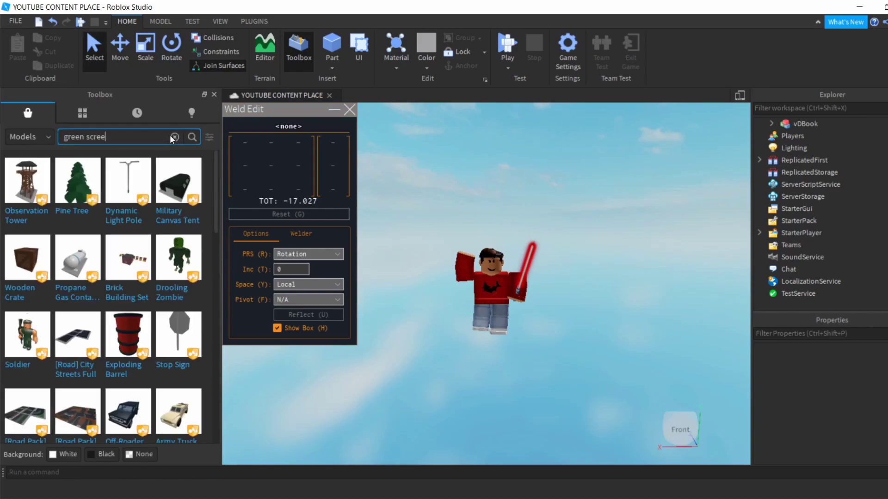
pyautogui.press('Return')
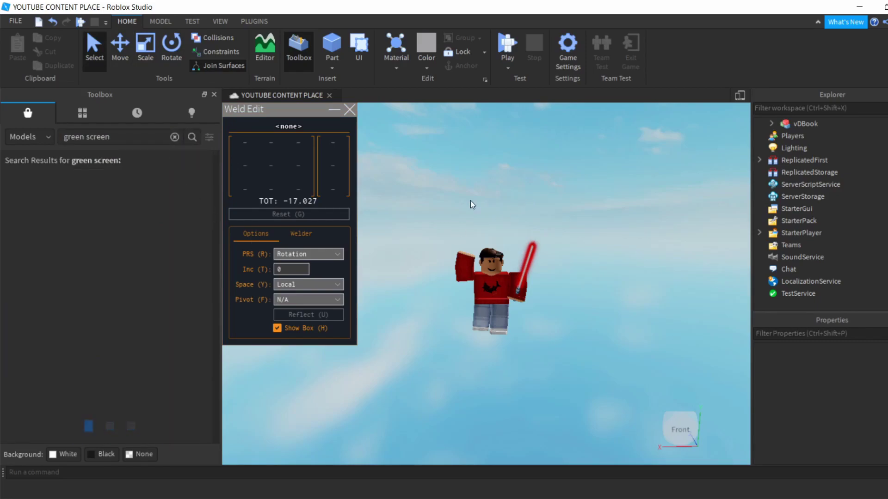
# - Insert the Green Screen sky behind the avatar and orbit the camera around it
pyautogui.click(117, 228)
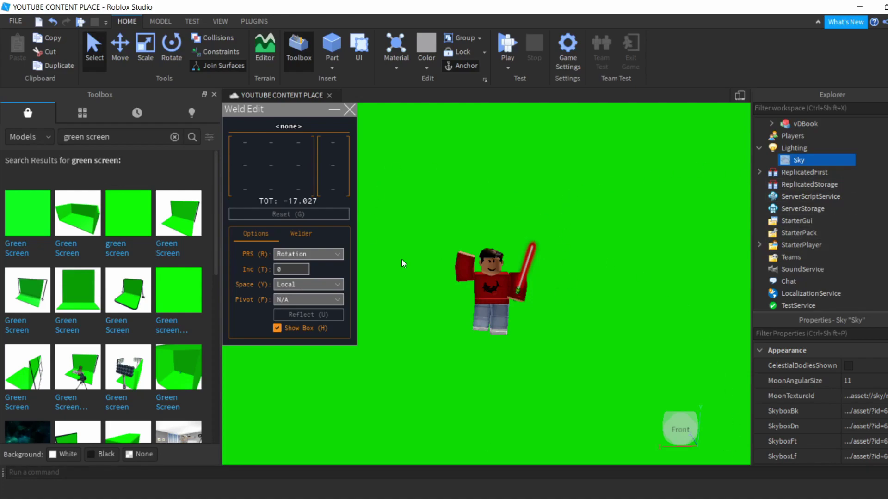
pyautogui.click(597, 248)
pyautogui.scroll(5, 595, 247)
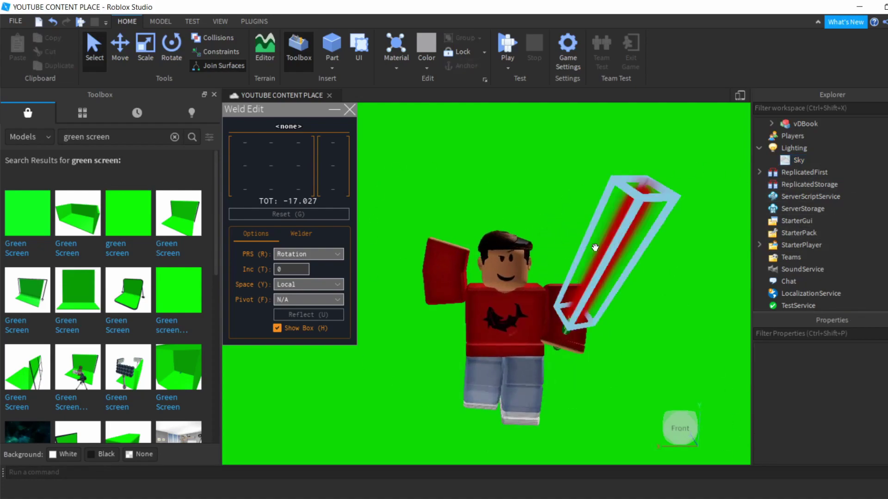
pyautogui.moveTo(603, 251); pyautogui.dragTo(619, 301, button='right')
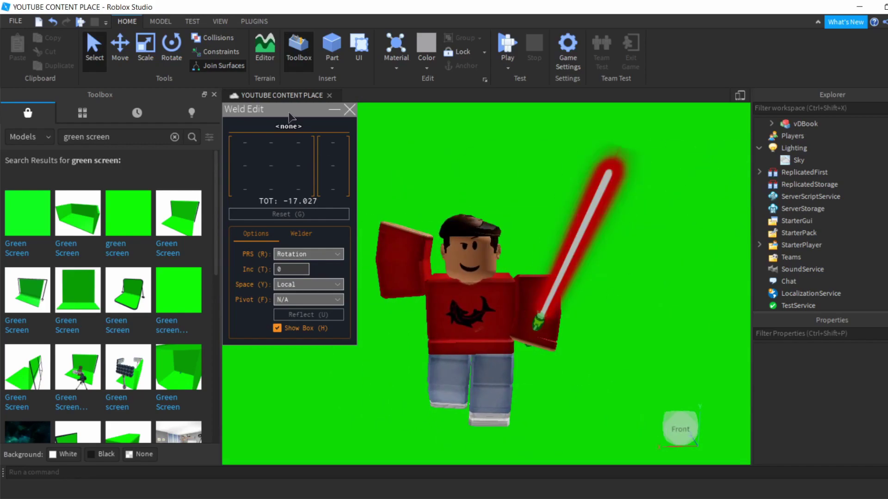
# - Close the Weld Edit plugin panel
pyautogui.click(347, 112)
pyautogui.scroll(-3, 495, 228)
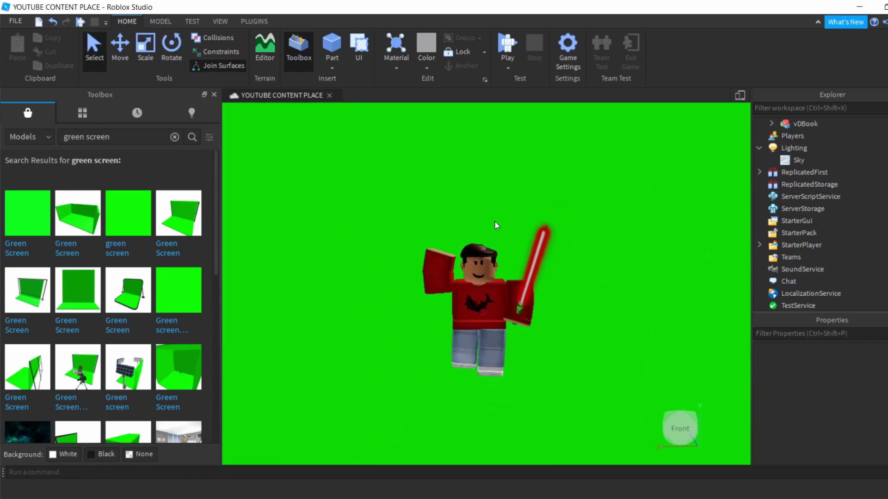
pyautogui.scroll(2, 496, 226)
pyautogui.scroll(-1, 496, 225)
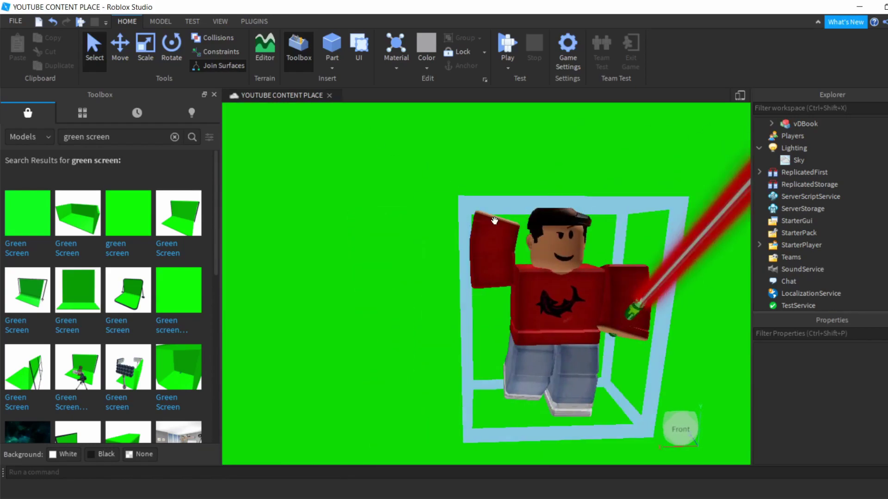
pyautogui.scroll(-1, 496, 225)
pyautogui.scroll(-1, 496, 226)
pyautogui.scroll(2, 497, 225)
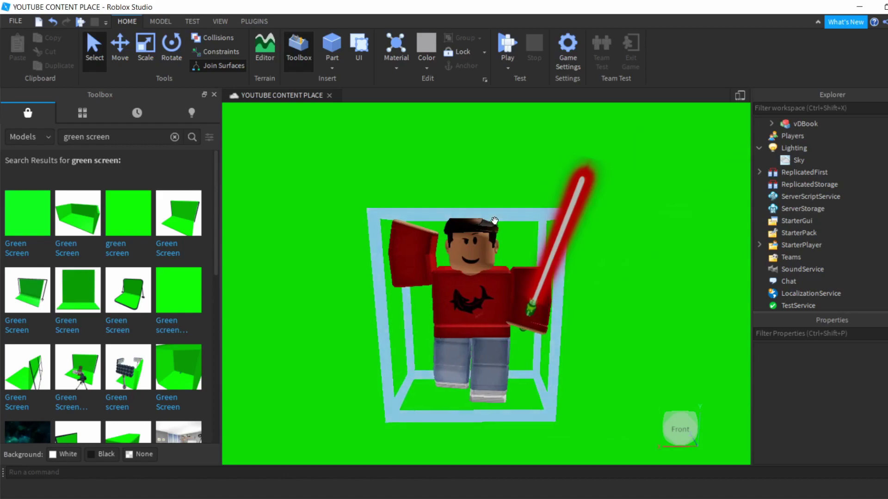
pyautogui.scroll(1, 603, 316)
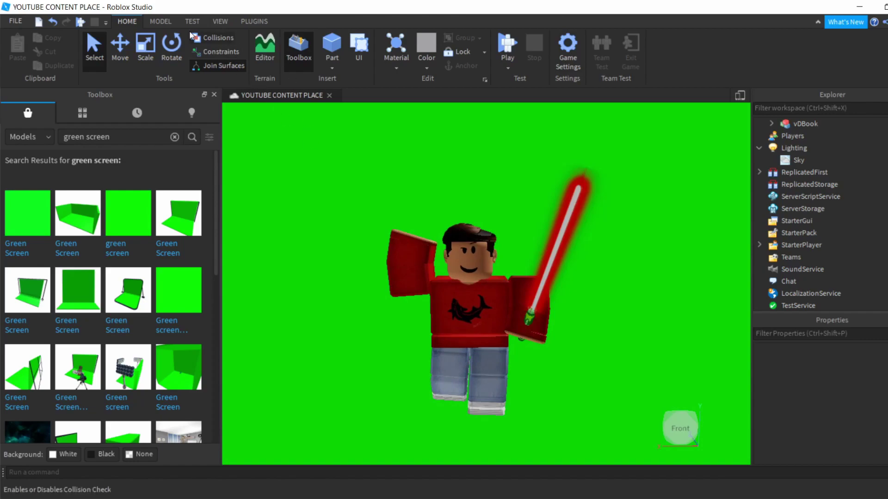
# - Turn on viewport device emulation at HD 1080 (1920 x 1080)
pyautogui.click(217, 20)
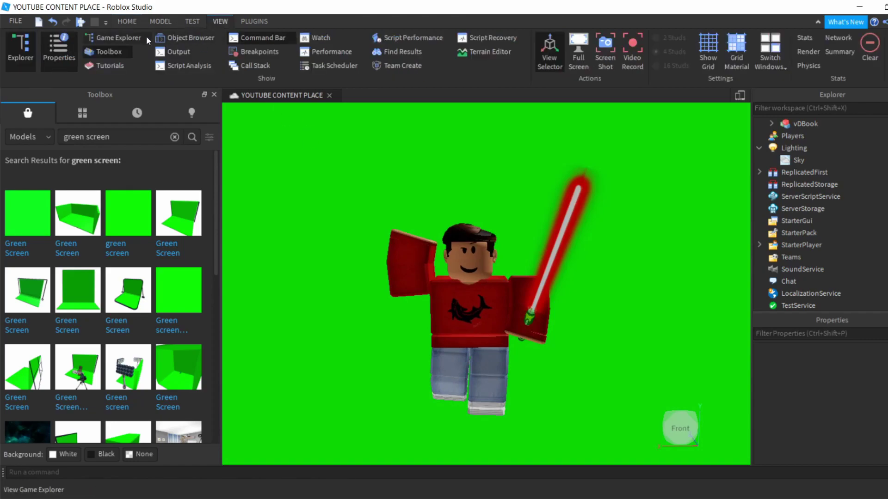
pyautogui.click(126, 22)
pyautogui.click(156, 22)
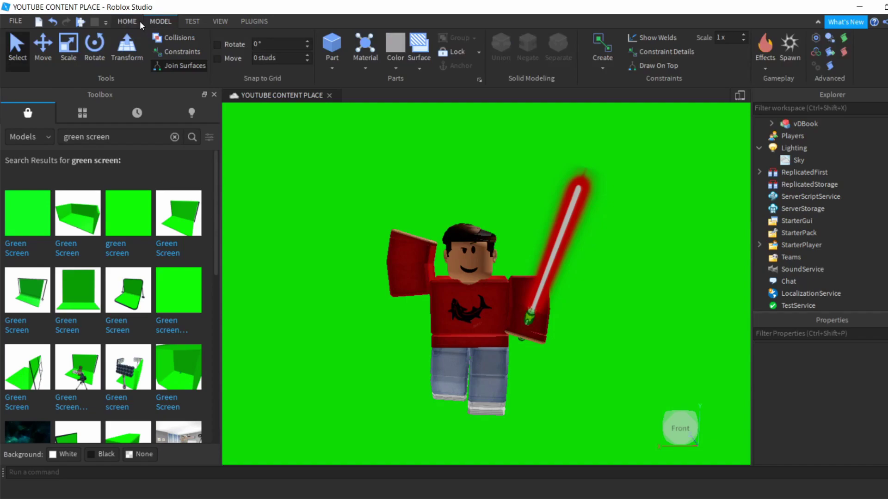
pyautogui.click(140, 23)
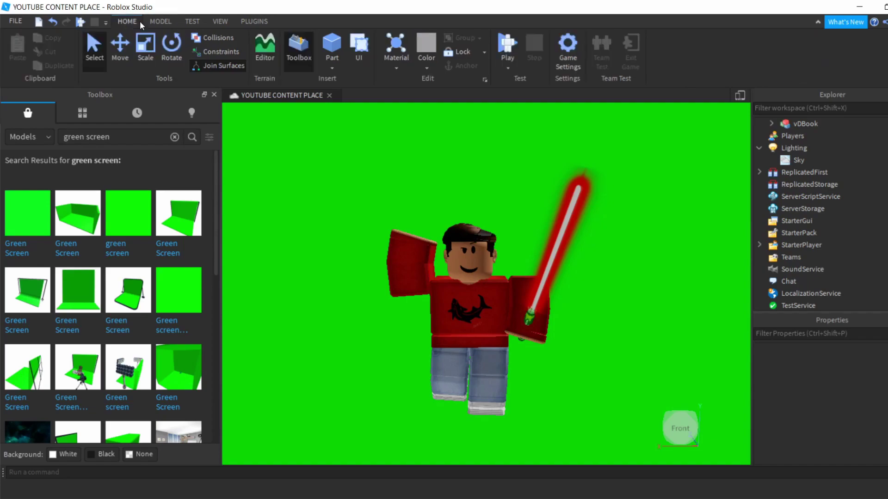
pyautogui.click(737, 97)
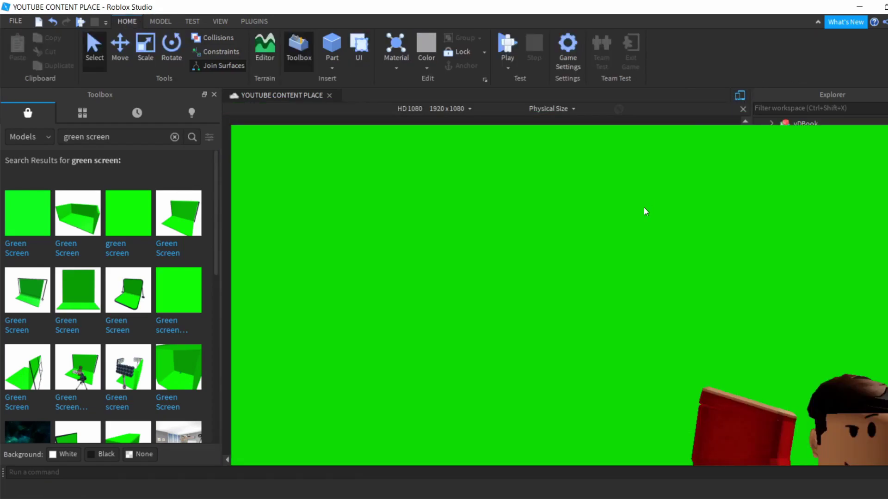
# - Emulate iPhone 6, iPad 2, then Average Laptop 1366x768 screens
pyautogui.scroll(-5, 645, 211)
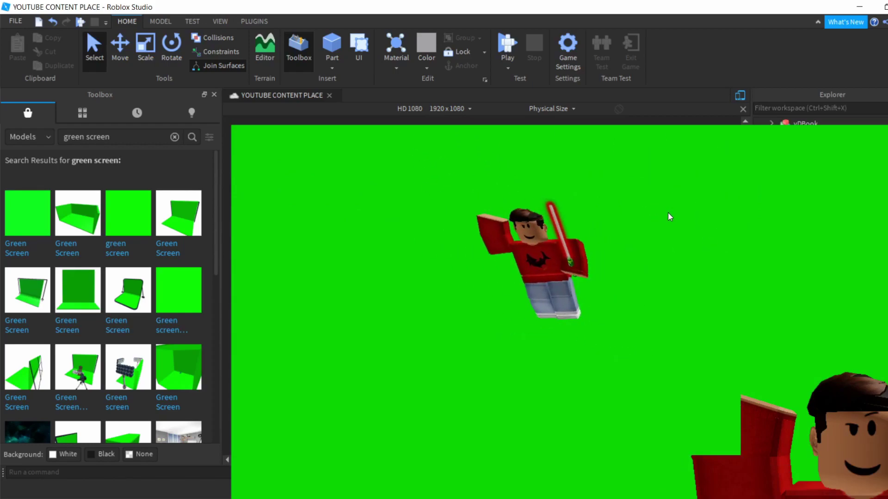
pyautogui.click(450, 109)
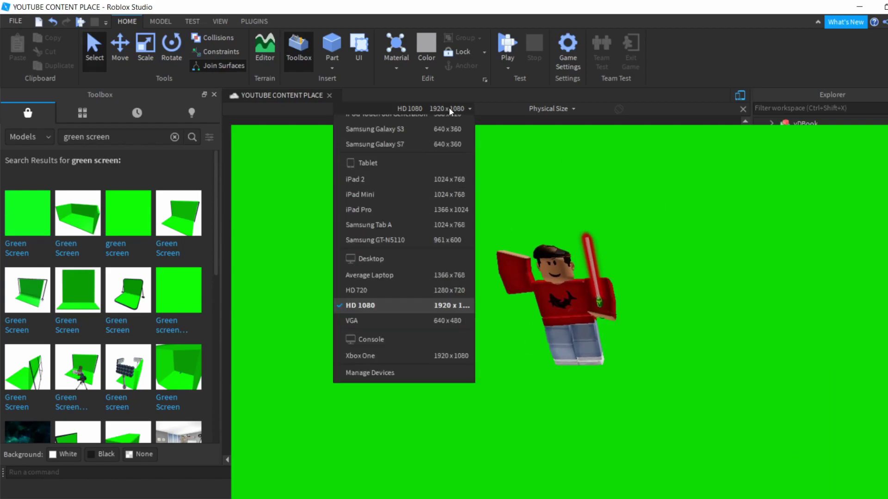
pyautogui.click(423, 173)
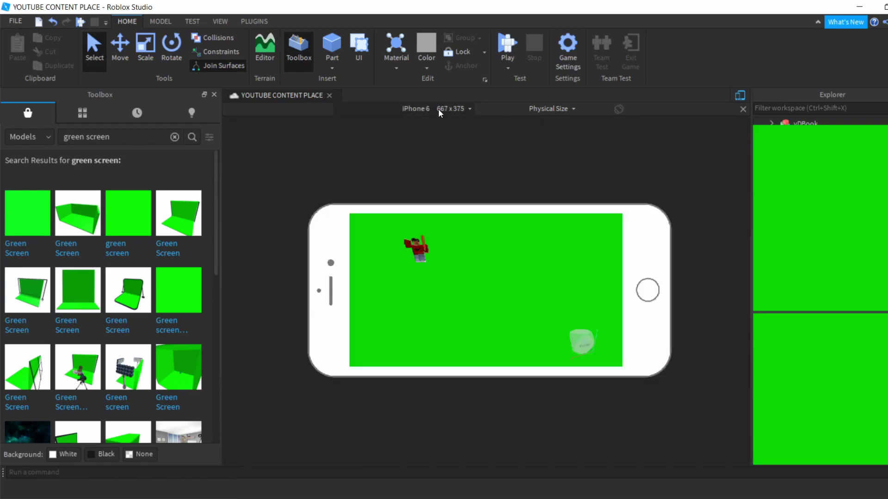
pyautogui.click(444, 109)
pyautogui.click(411, 314)
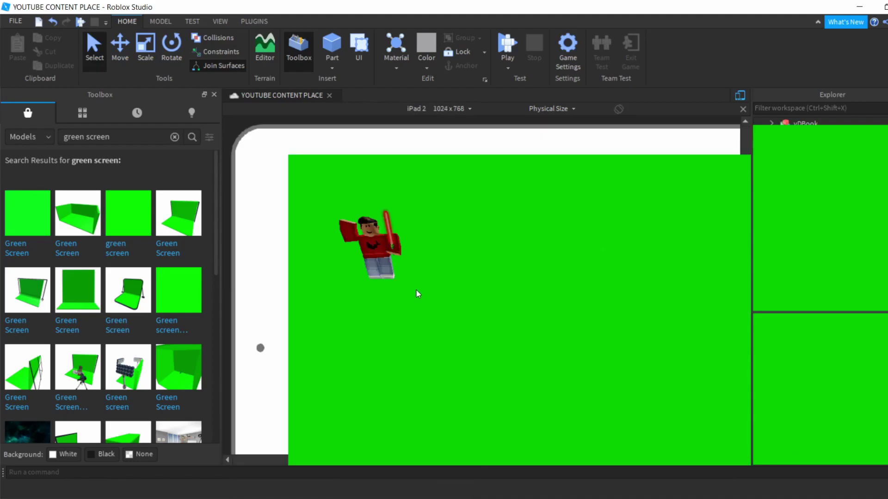
pyautogui.click(412, 112)
pyautogui.click(379, 413)
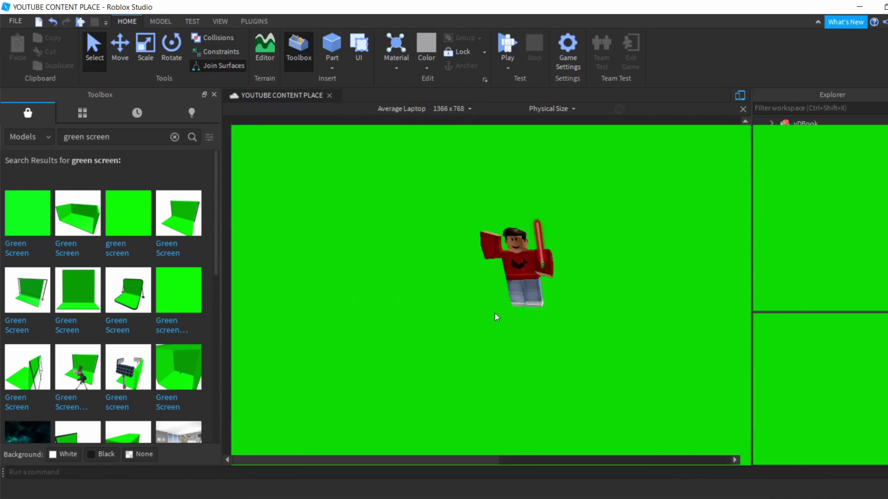
# - Select the avatar and shift the camera so it sits up and to the right
pyautogui.scroll(3, 502, 302)
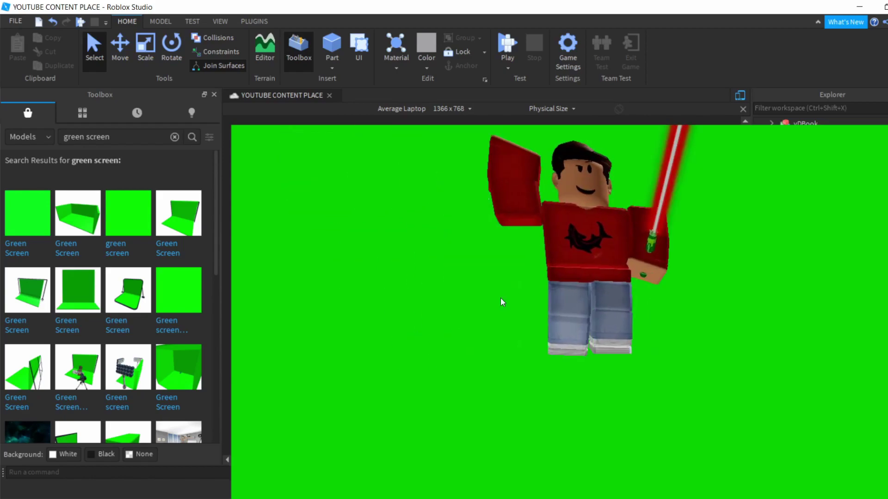
pyautogui.scroll(-3, 502, 302)
pyautogui.click(500, 298)
pyautogui.press('a')
pyautogui.press('q')
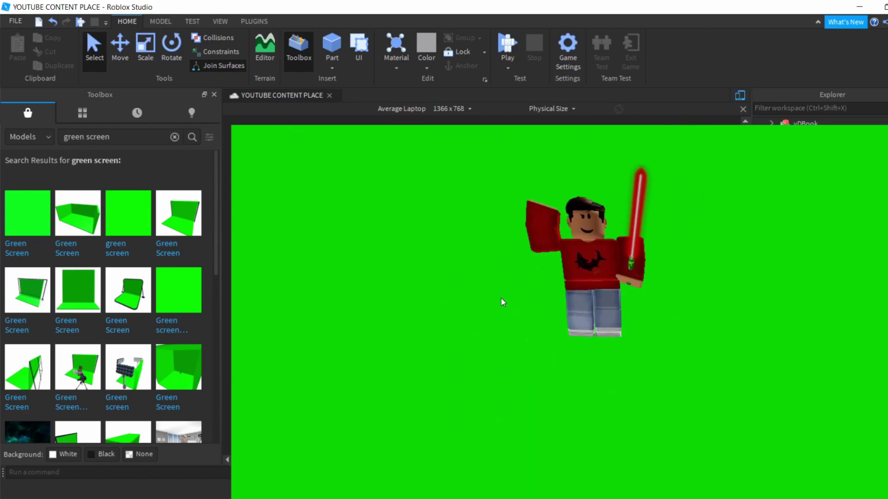
# - Emulate HD 720, Samsung GT-N5110, then Xbox One 1920x1080 screens
pyautogui.click(439, 107)
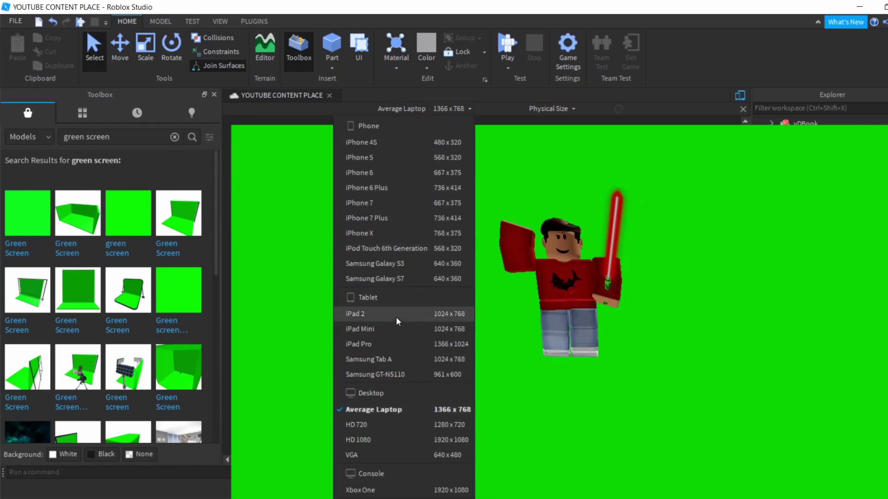
pyautogui.click(389, 421)
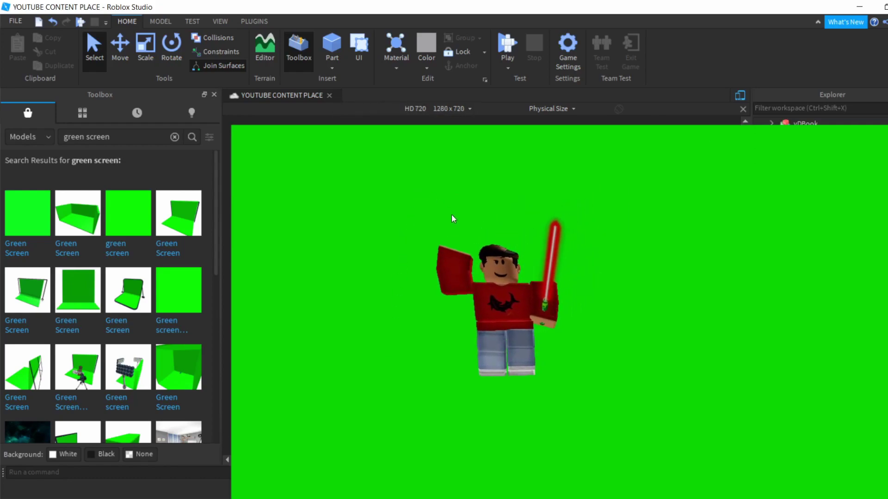
pyautogui.click(428, 109)
pyautogui.click(388, 374)
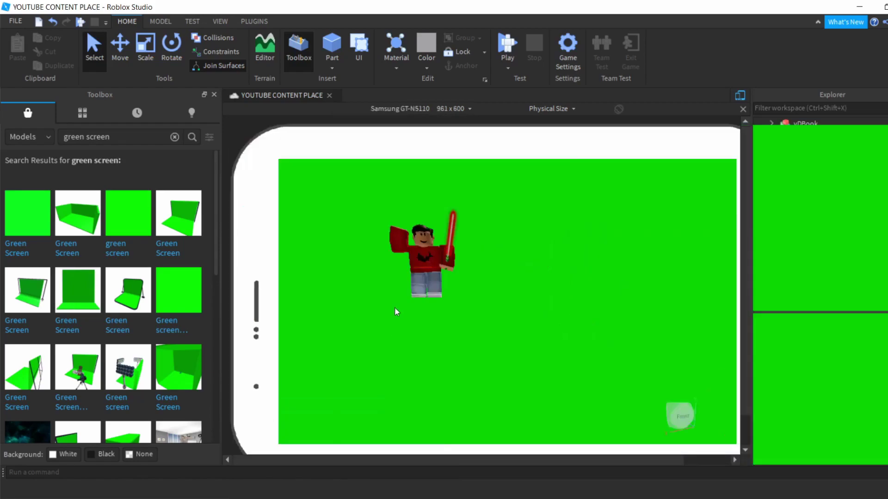
pyautogui.click(400, 111)
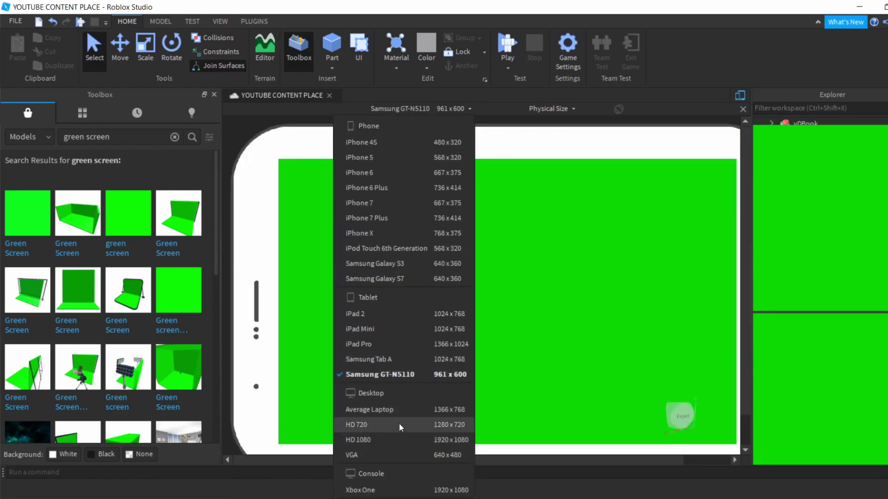
pyautogui.click(392, 491)
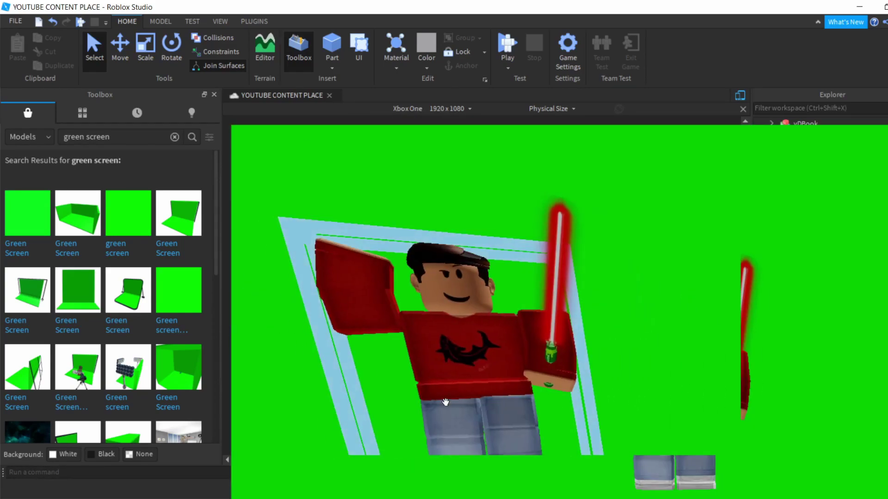
# - Preview at HD 720, HD 1080 and VGA 640x480, then turn device emulation off
pyautogui.click(401, 110)
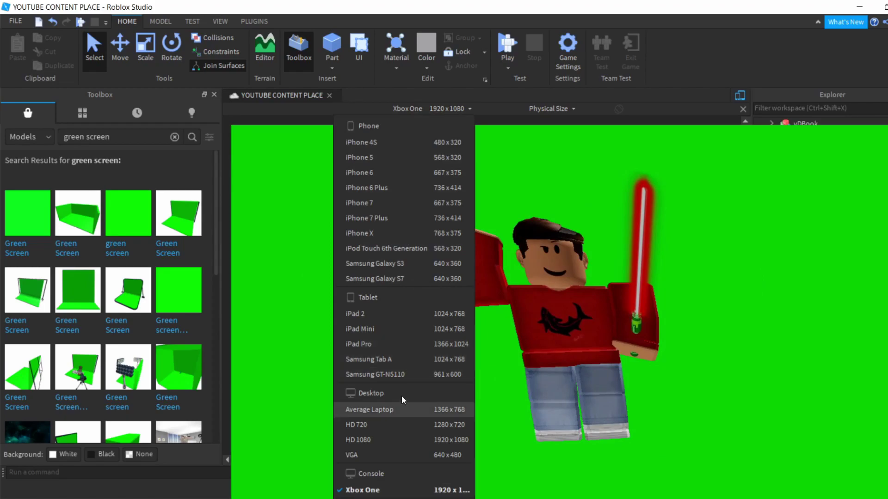
pyautogui.click(403, 425)
pyautogui.click(407, 109)
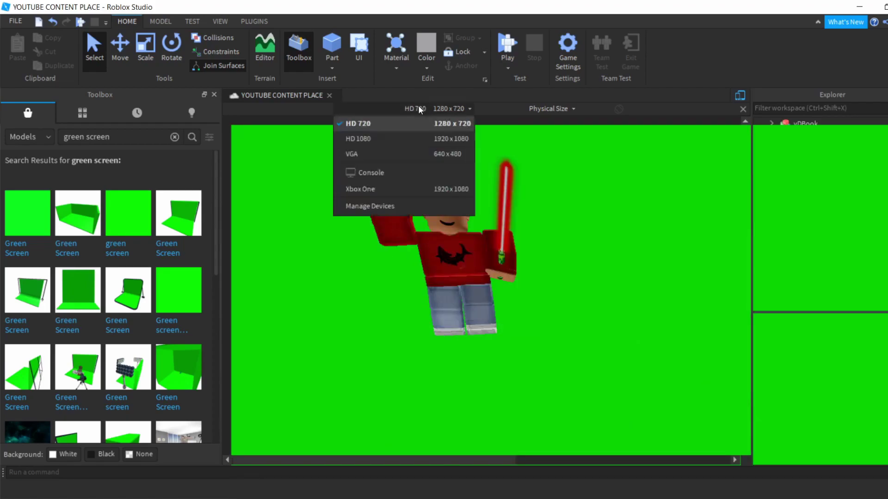
pyautogui.click(368, 448)
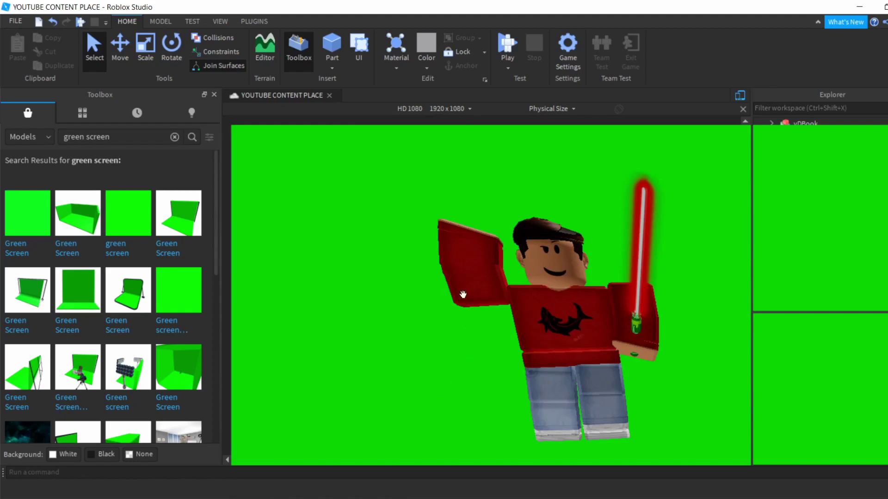
pyautogui.click(447, 110)
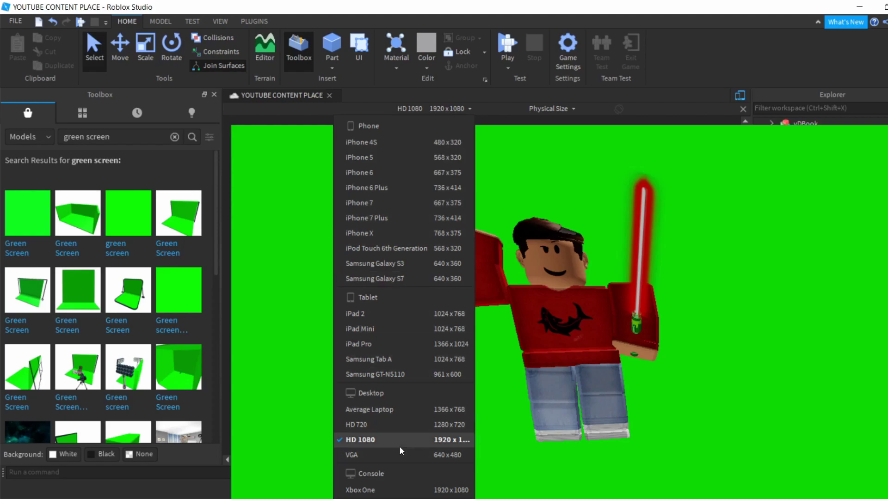
pyautogui.click(391, 456)
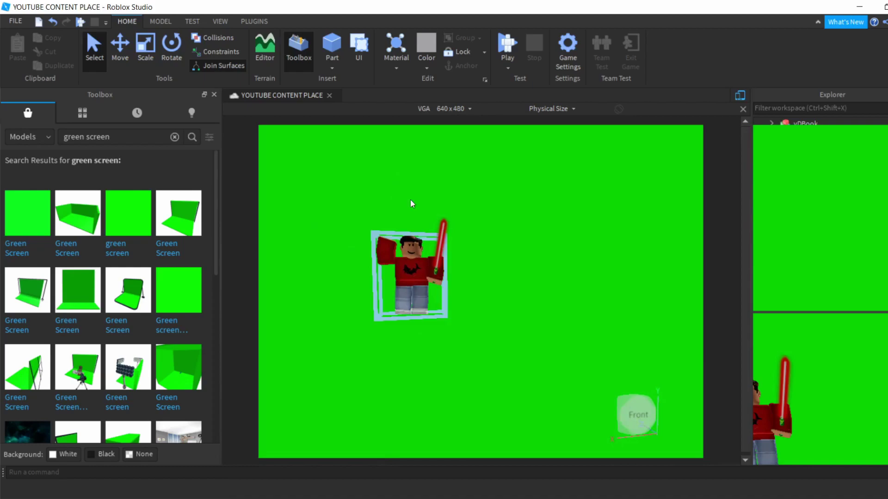
pyautogui.click(738, 99)
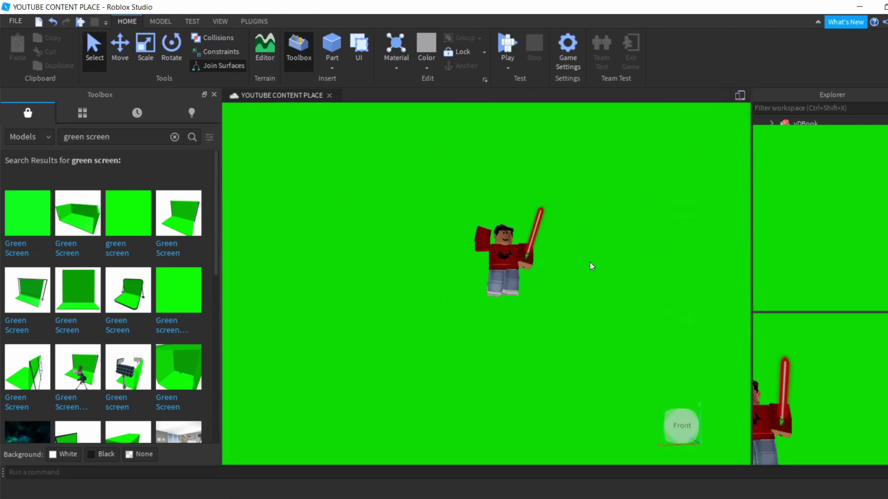
# - Zoom in on the character, take a VIEW screenshot, and open RobloxScreenShot20200307_103352671.png
pyautogui.scroll(3, 591, 267)
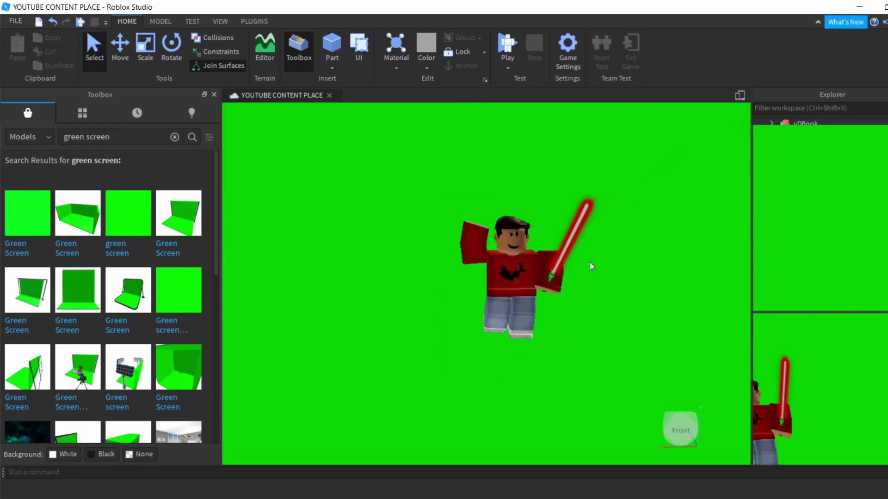
pyautogui.scroll(1, 592, 267)
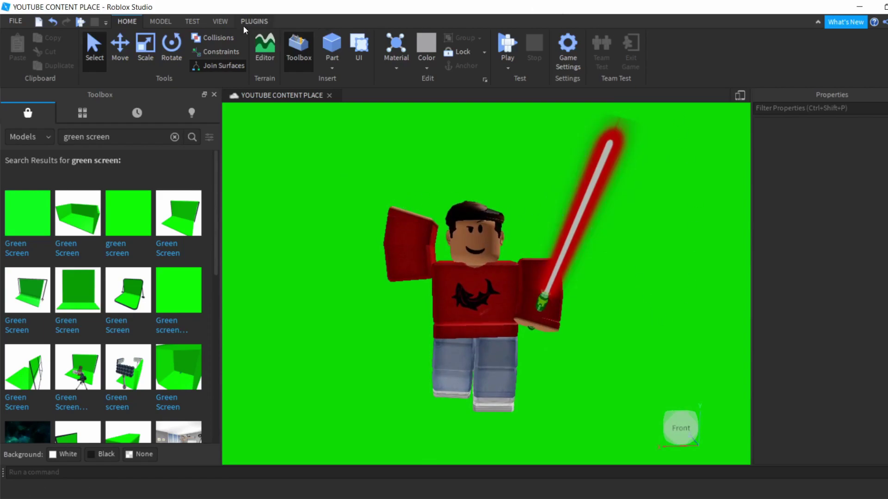
pyautogui.click(220, 21)
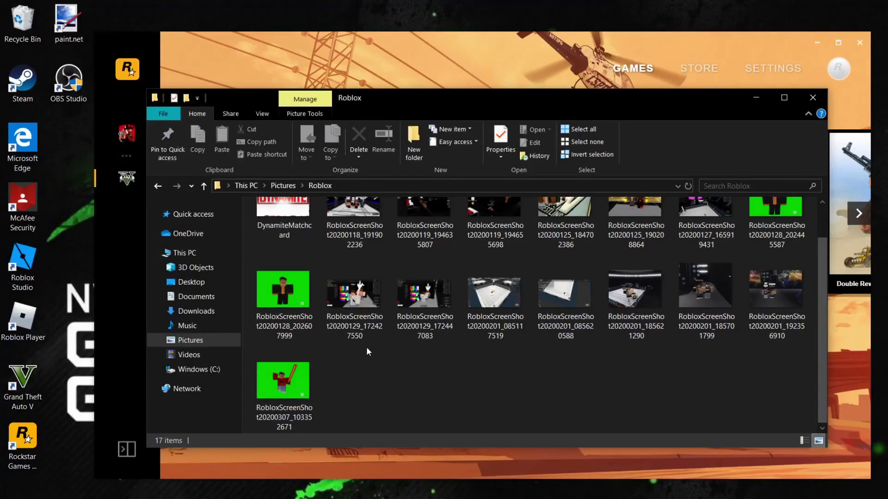
pyautogui.doubleClick(279, 393)
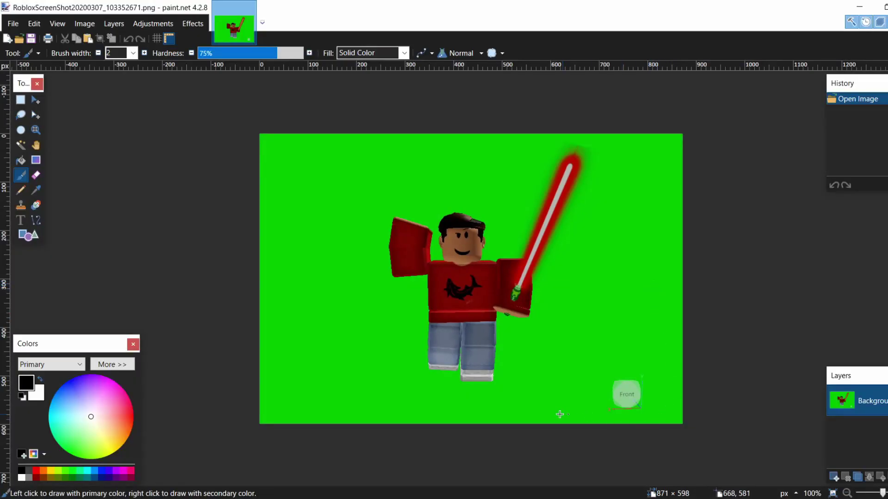
# - Magic Wand the green background with adjusted tolerance and delete it to transparency
pyautogui.hotkey('alt', 'Tab')
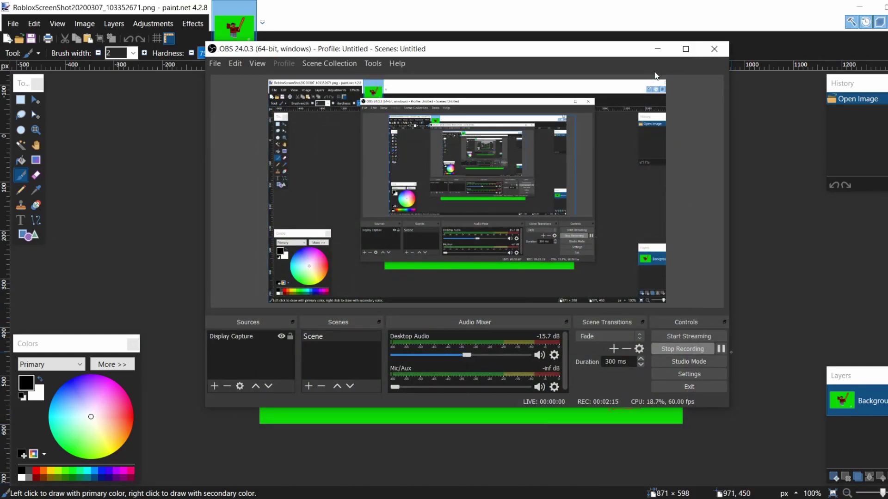
pyautogui.click(658, 48)
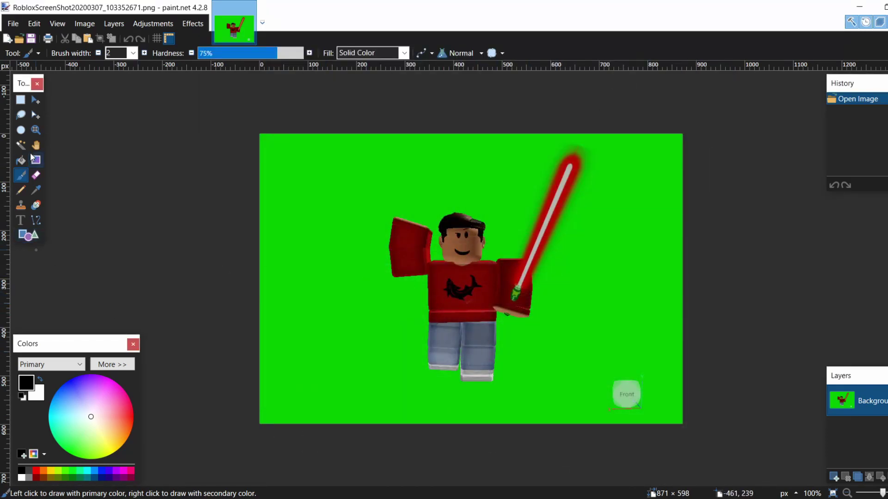
pyautogui.click(20, 145)
pyautogui.click(356, 249)
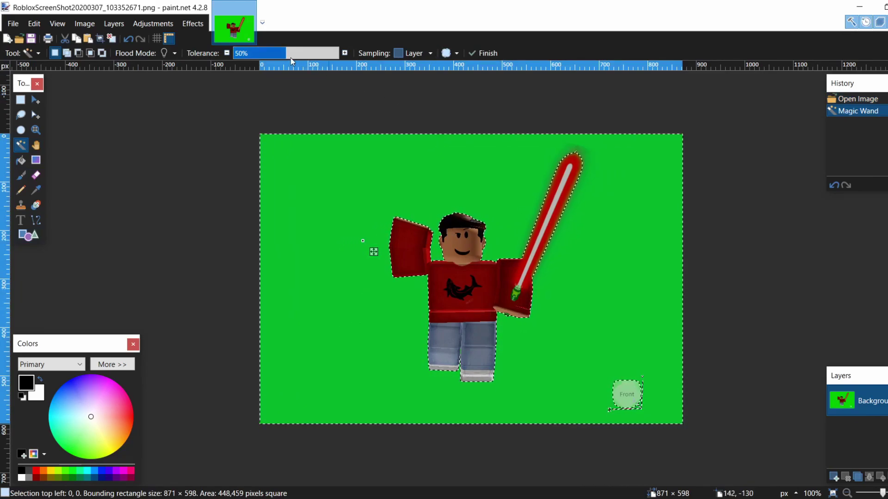
pyautogui.moveTo(291, 58)
pyautogui.mouseDown()
pyautogui.moveTo(283, 58)
pyautogui.moveTo(294, 56)
pyautogui.mouseUp()
pyautogui.click(403, 132)
pyautogui.press('Delete')
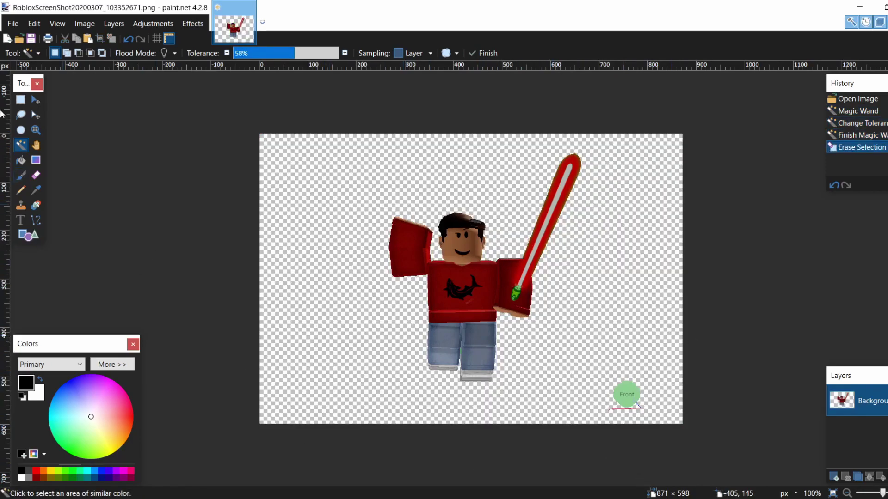
# - Erase the Front gizmo in the bottom-right corner with a rectangular selection
pyautogui.click(20, 100)
pyautogui.moveTo(587, 329)
pyautogui.mouseDown()
pyautogui.moveTo(588, 361)
pyautogui.moveTo(683, 423)
pyautogui.mouseUp()
pyautogui.press('Delete')
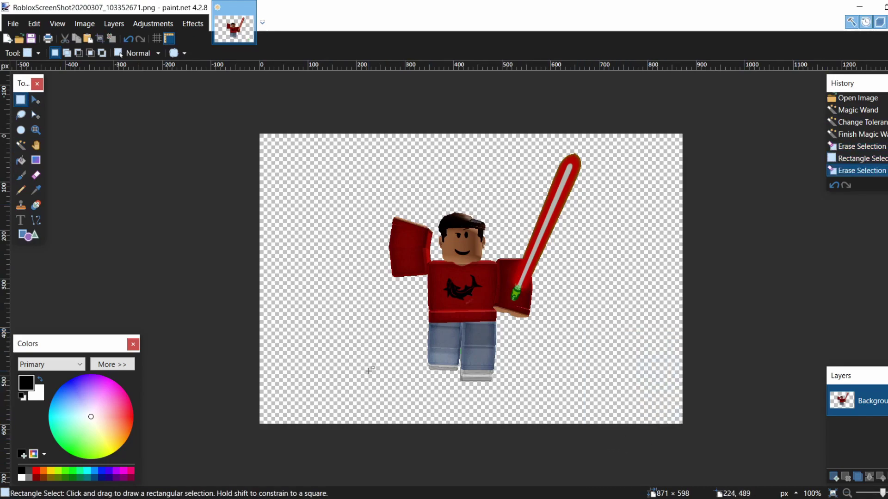
# - Magic Wand the character, raising tolerance until the whole figure is selected
pyautogui.click(22, 146)
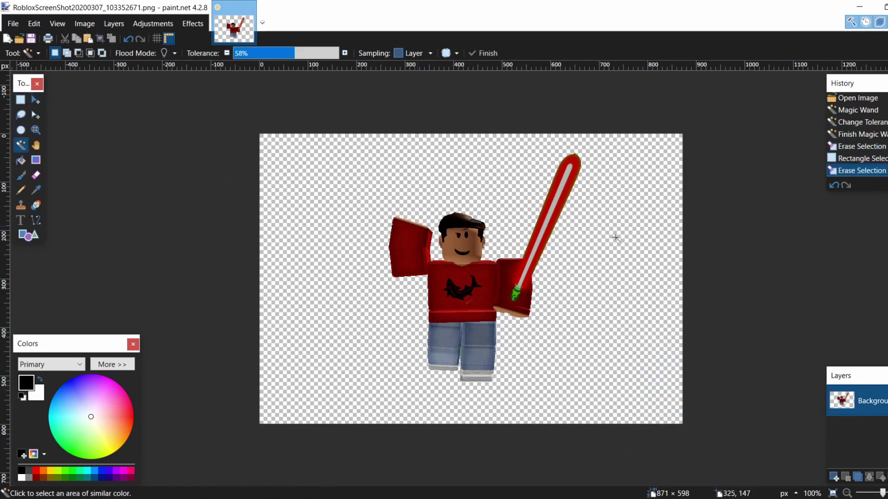
pyautogui.click(491, 280)
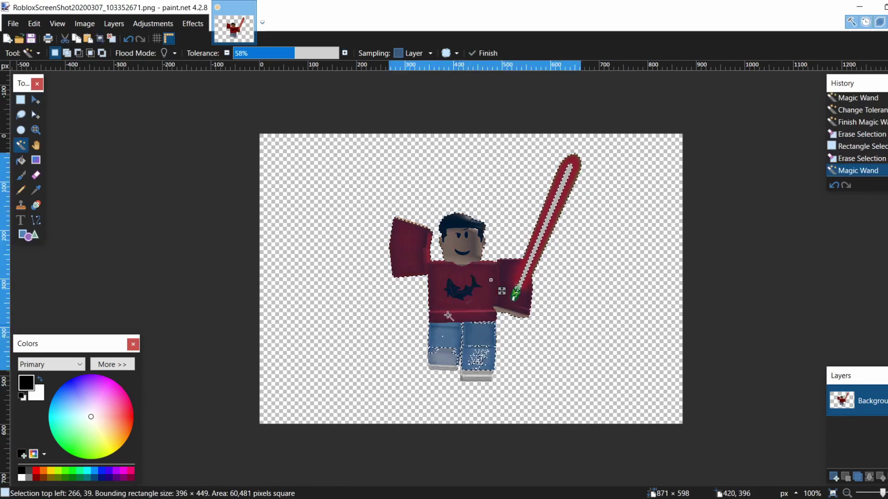
pyautogui.moveTo(277, 52); pyautogui.dragTo(333, 70)
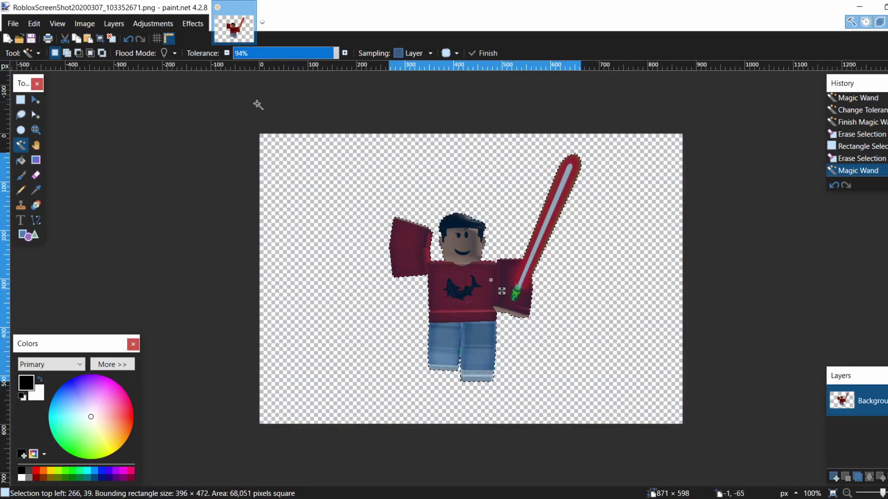
# - Try the Stylize > Outline effect on the character and cancel it
pyautogui.click(182, 25)
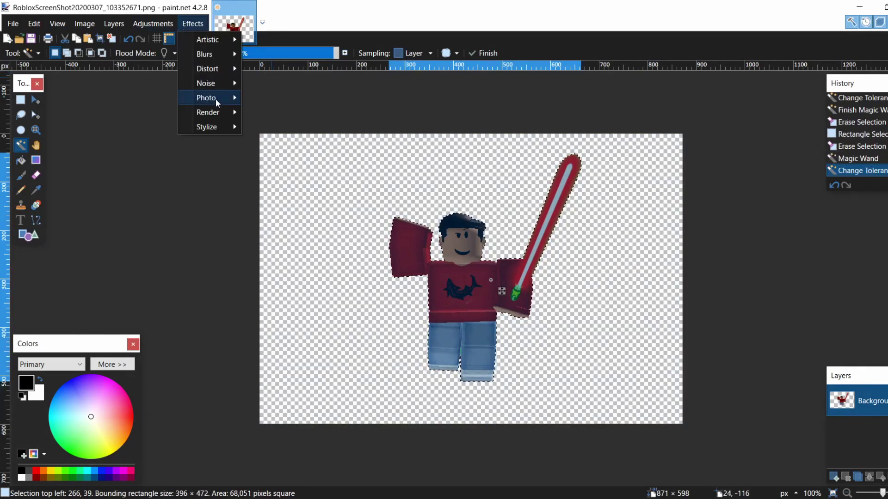
pyautogui.moveTo(216, 115)
pyautogui.moveTo(219, 96)
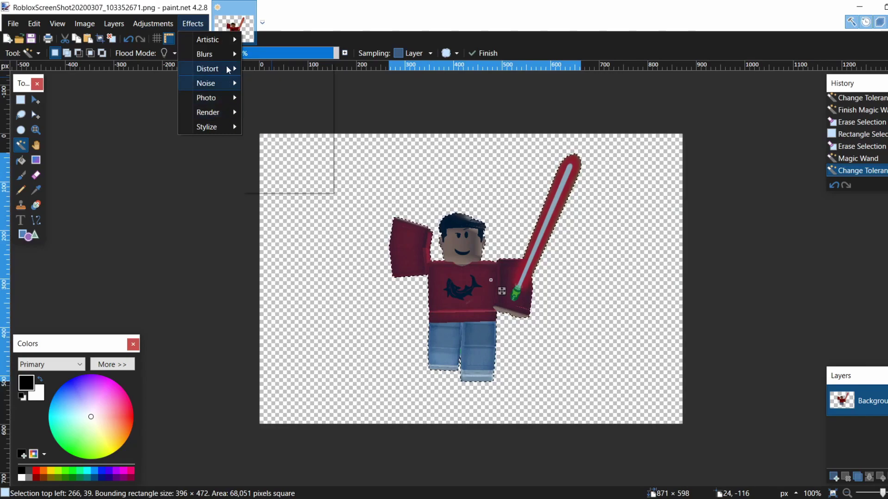
pyautogui.moveTo(217, 68)
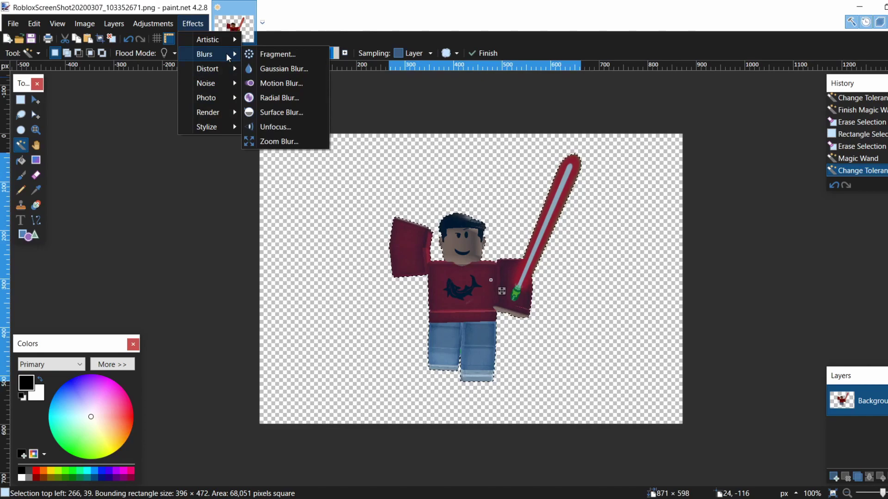
pyautogui.moveTo(227, 40)
pyautogui.moveTo(220, 126)
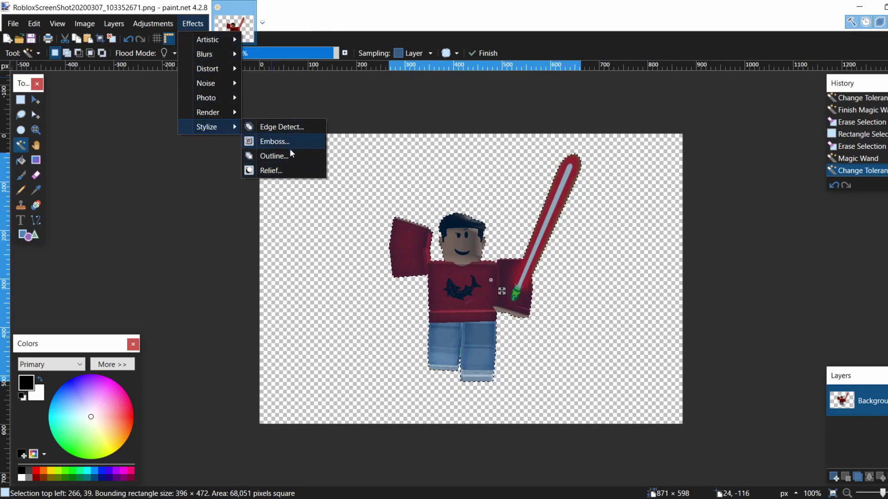
pyautogui.click(274, 156)
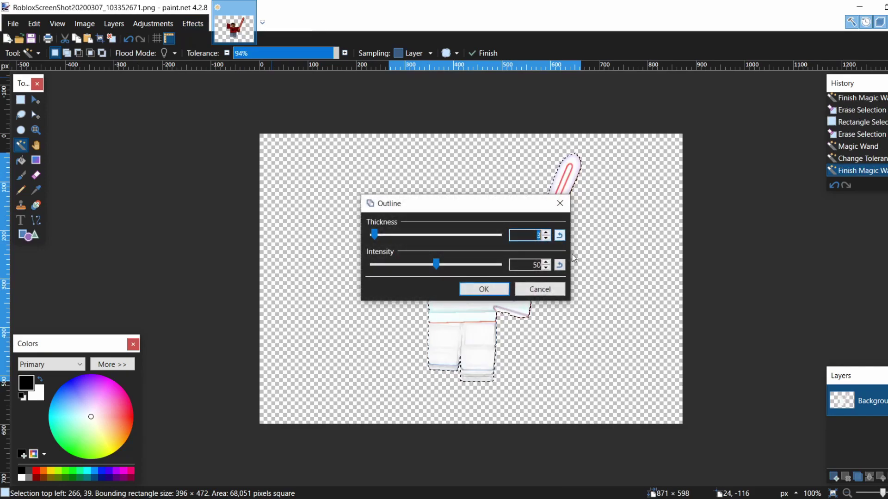
pyautogui.click(529, 294)
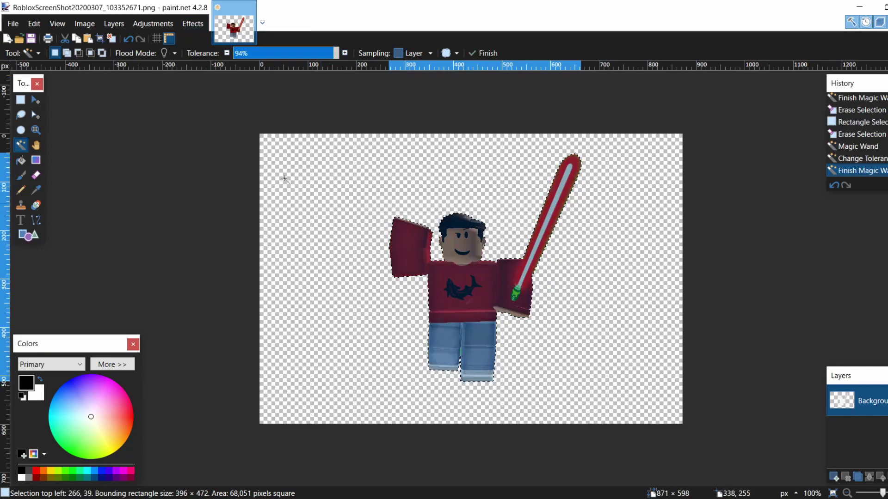
# - Open the Photo > Glow effect settings
pyautogui.click(197, 25)
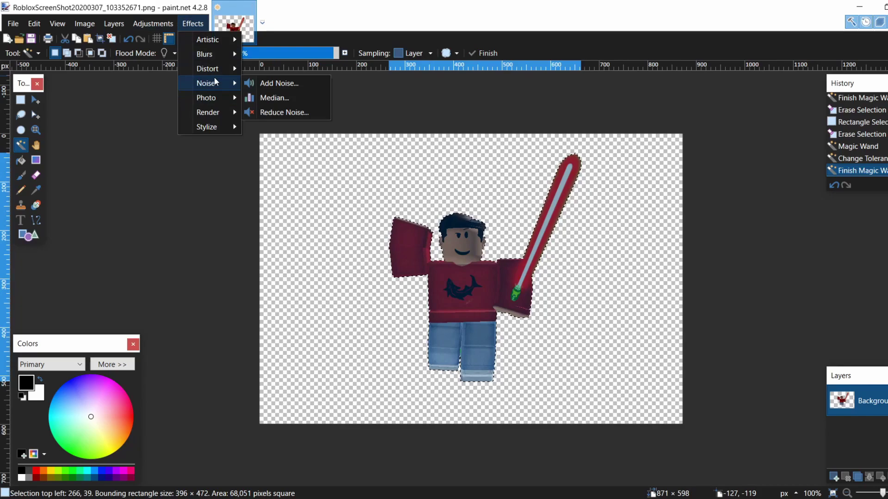
pyautogui.moveTo(219, 96)
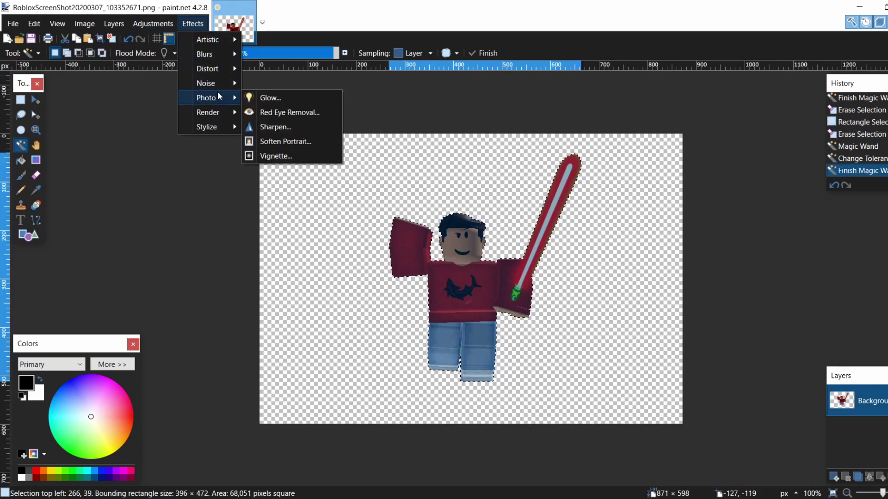
pyautogui.click(272, 99)
# - Apply Glow to the character with lowered brightness and raised contrast
pyautogui.moveTo(487, 189); pyautogui.dragTo(833, 204)
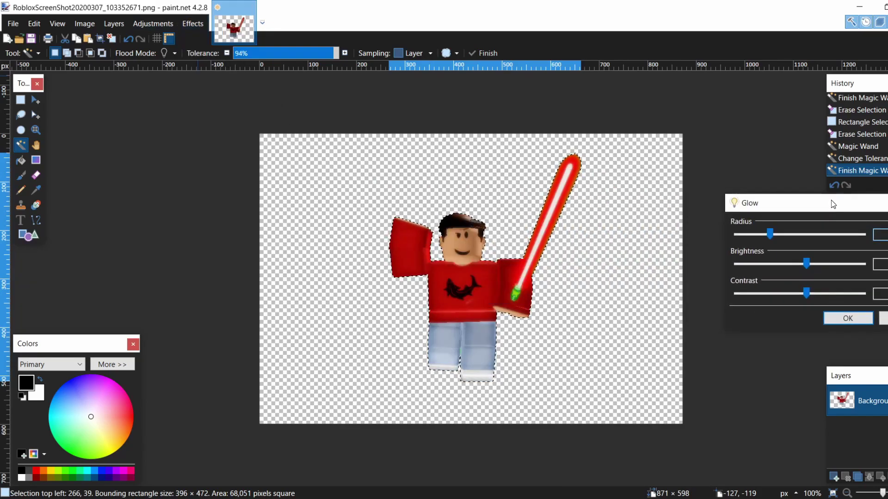
pyautogui.moveTo(804, 262); pyautogui.dragTo(774, 279)
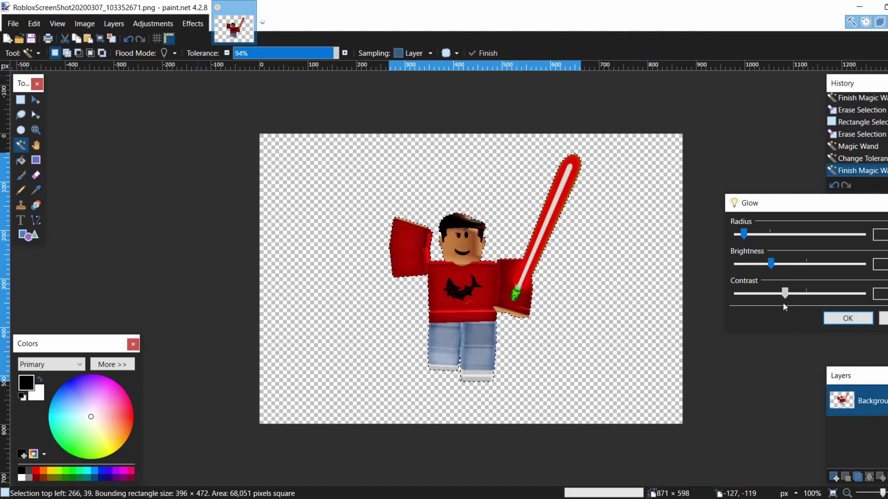
pyautogui.moveTo(784, 306); pyautogui.dragTo(819, 307)
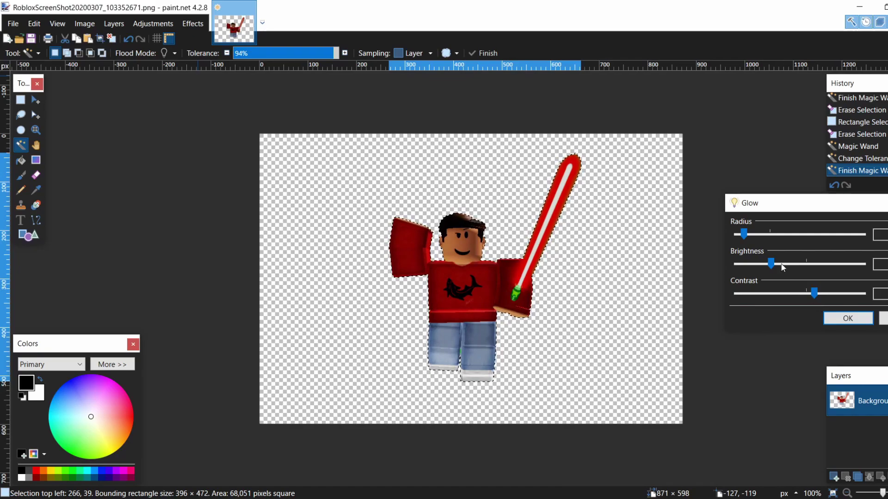
pyautogui.moveTo(767, 267); pyautogui.dragTo(747, 270)
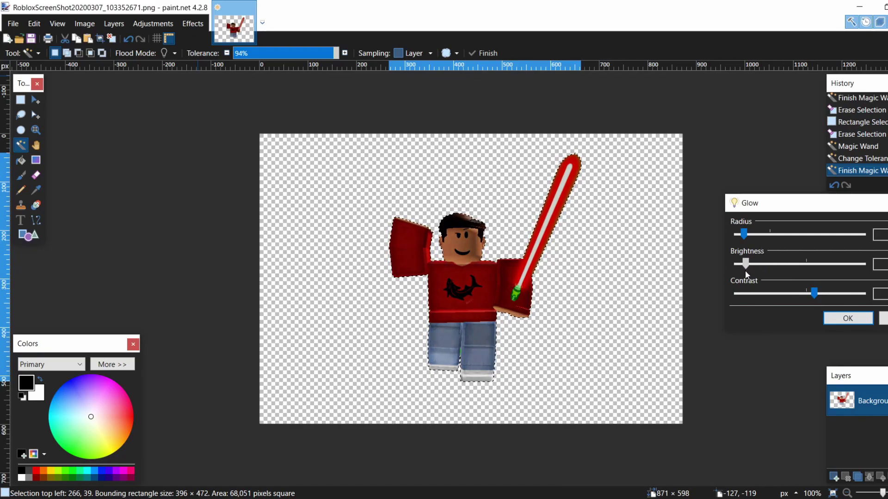
pyautogui.click(848, 319)
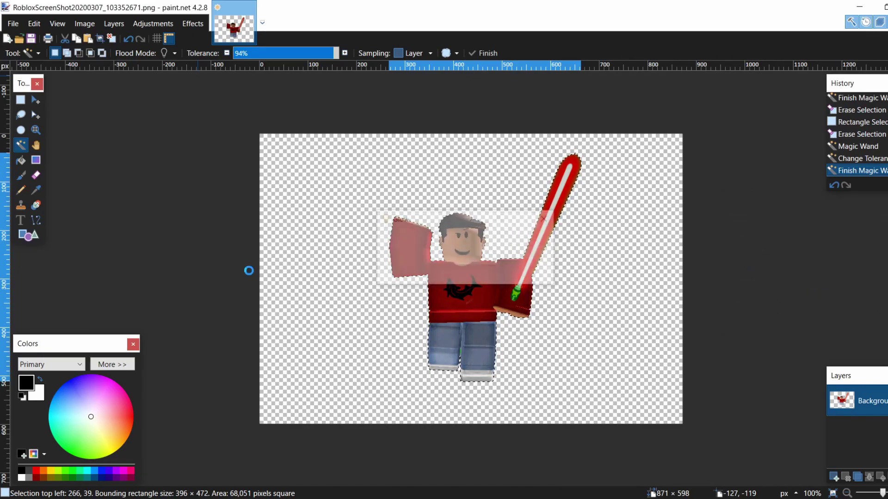
pyautogui.click(36, 100)
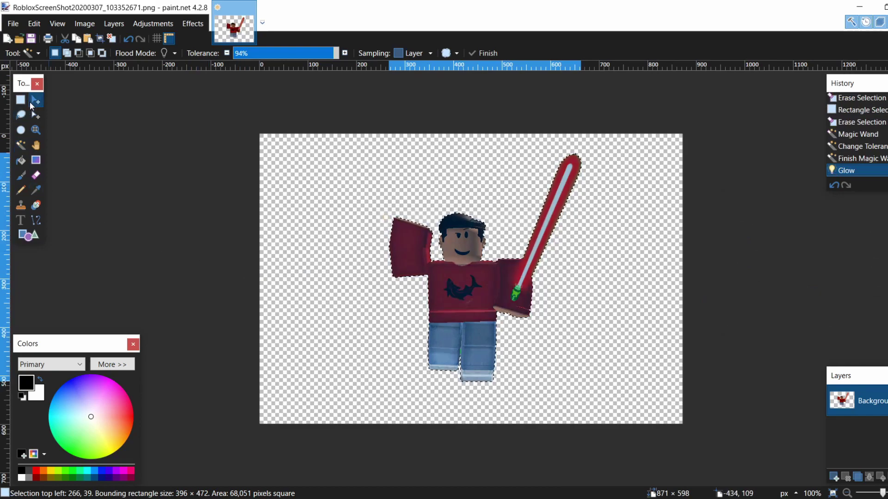
# - Add a new layer to InvasionMatchcard.pdn and paste the copied Roblox avatar screenshot into it
pyautogui.click(110, 40)
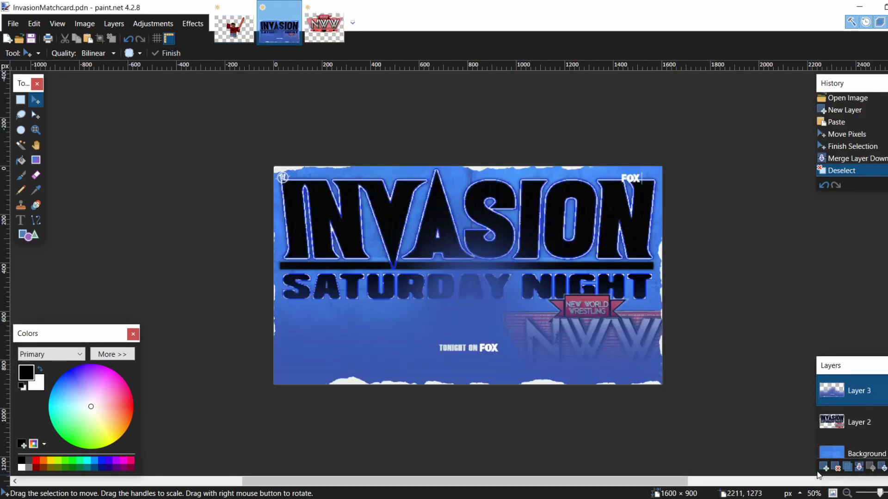
pyautogui.click(823, 467)
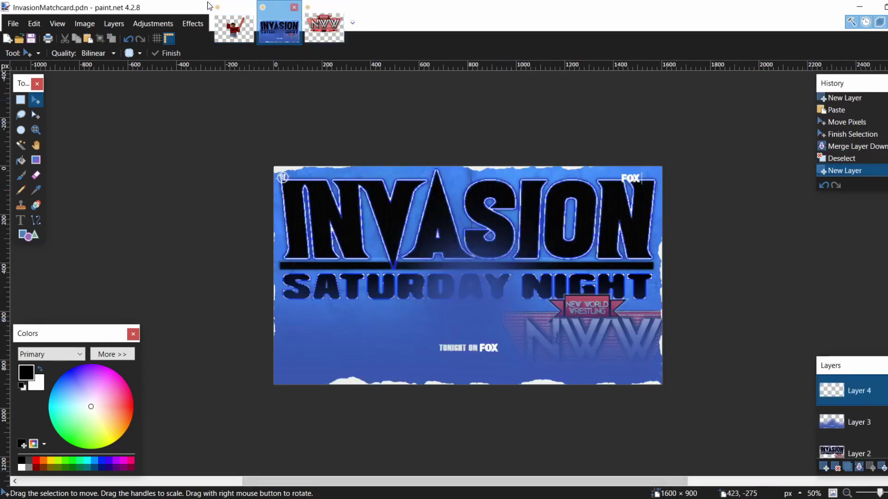
pyautogui.click(233, 23)
pyautogui.hotkey('ctrl', 'a')
pyautogui.click(411, 189)
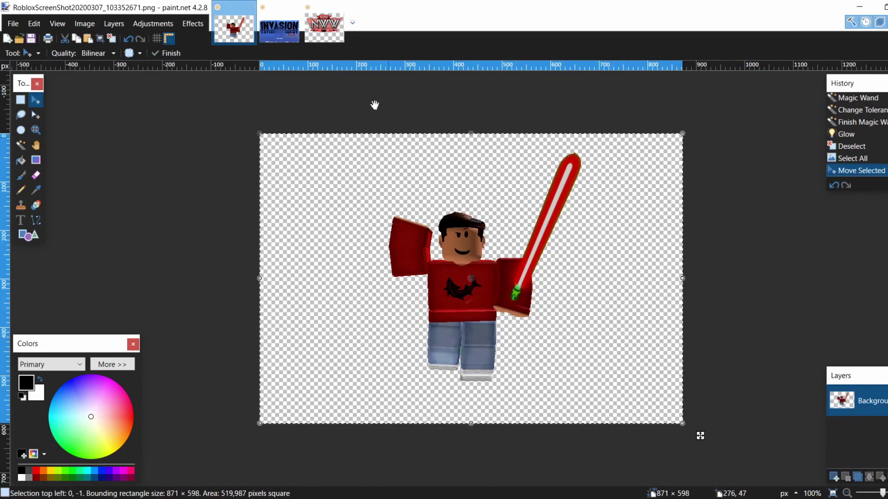
pyautogui.click(279, 25)
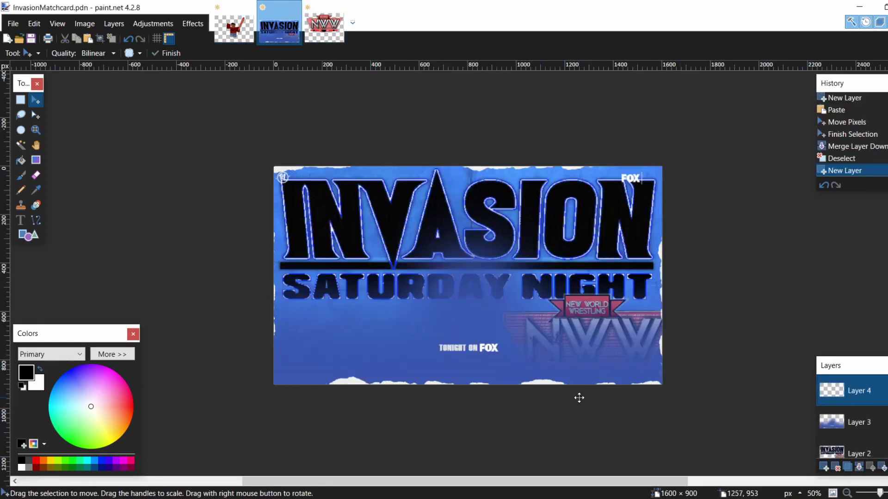
pyautogui.hotkey('ctrl', 'v')
# - Move the avatar onto the INVASION title and enlarge it across the card
pyautogui.moveTo(412, 260); pyautogui.dragTo(397, 234)
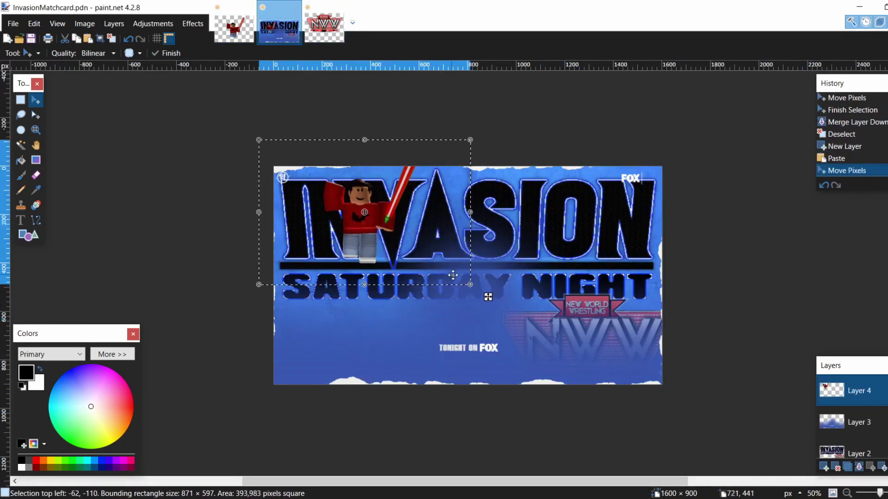
pyautogui.moveTo(468, 287); pyautogui.dragTo(813, 439)
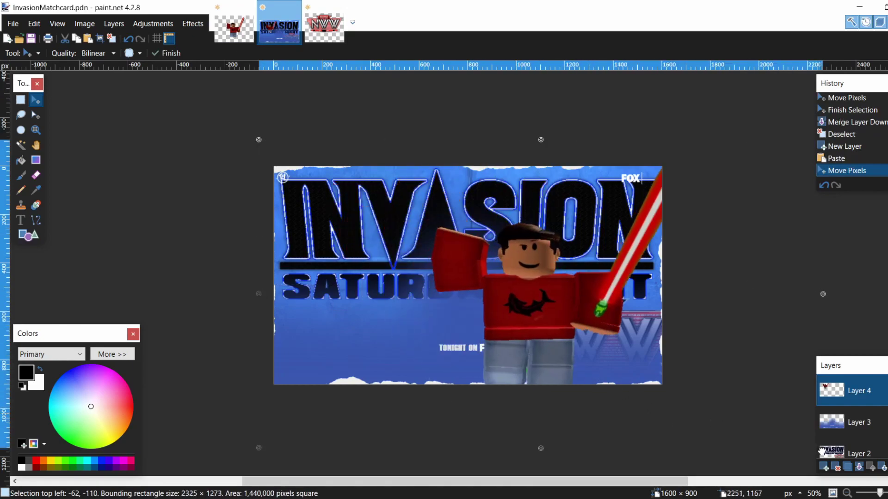
pyautogui.moveTo(615, 307)
pyautogui.mouseDown()
pyautogui.moveTo(555, 313)
pyautogui.moveTo(548, 299)
pyautogui.mouseUp()
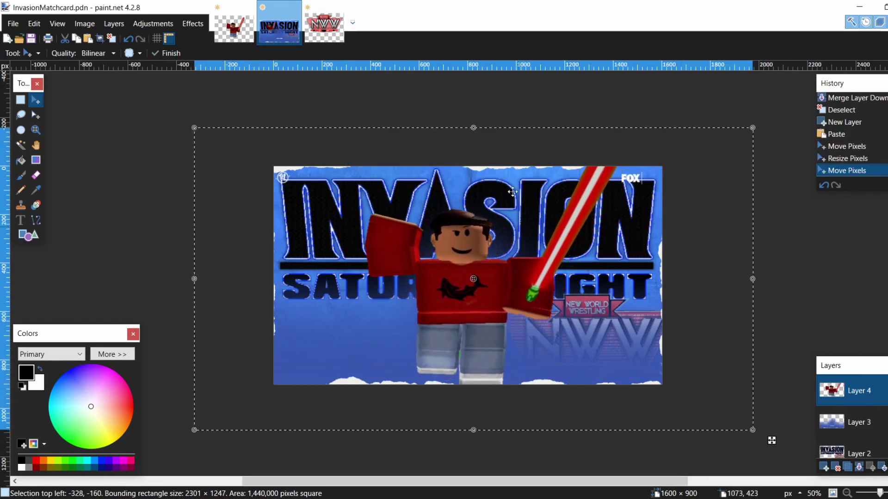
pyautogui.moveTo(475, 122); pyautogui.dragTo(481, 90)
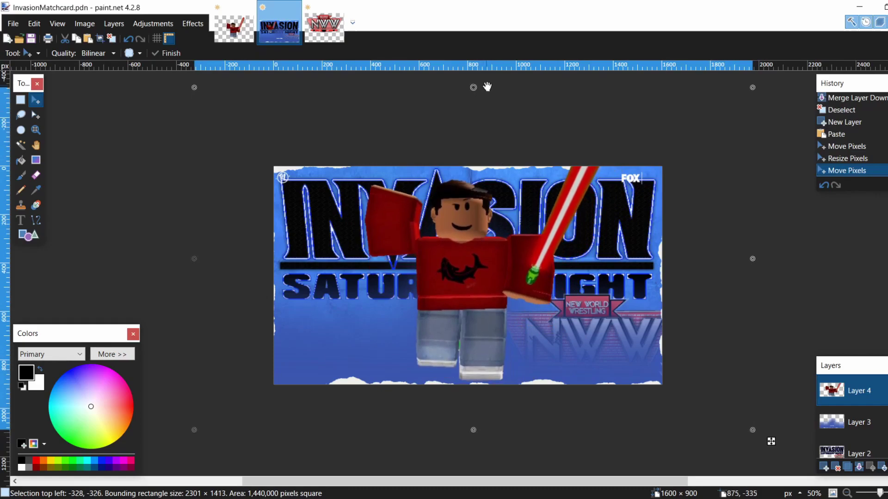
pyautogui.moveTo(487, 205); pyautogui.dragTo(485, 220)
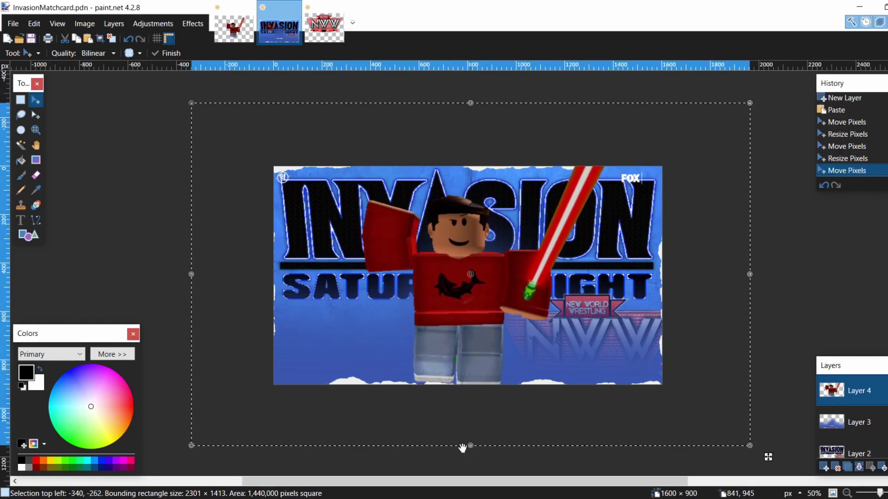
pyautogui.moveTo(468, 446); pyautogui.dragTo(469, 471)
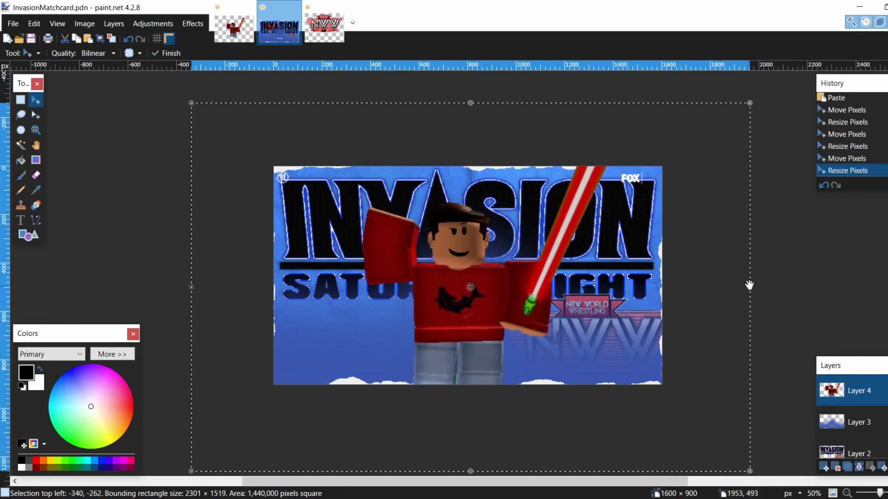
pyautogui.moveTo(748, 287); pyautogui.dragTo(762, 287)
pyautogui.moveTo(676, 294); pyautogui.dragTo(665, 283)
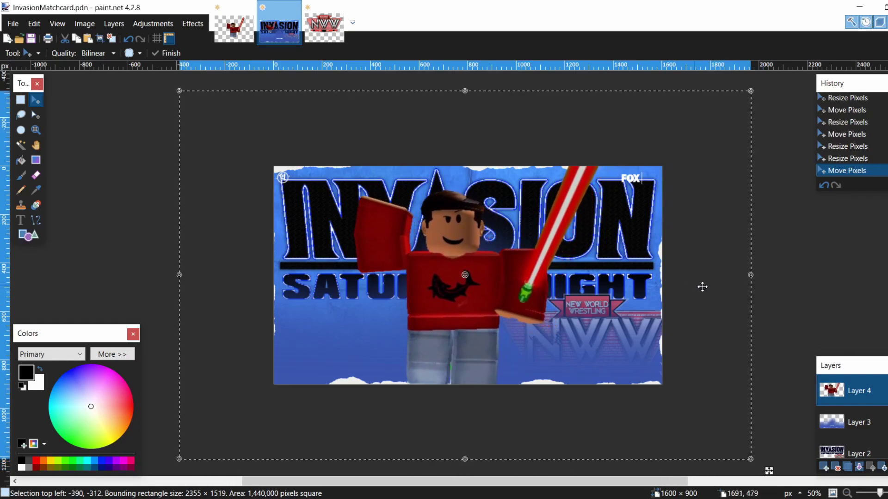
pyautogui.moveTo(748, 278); pyautogui.dragTo(791, 279)
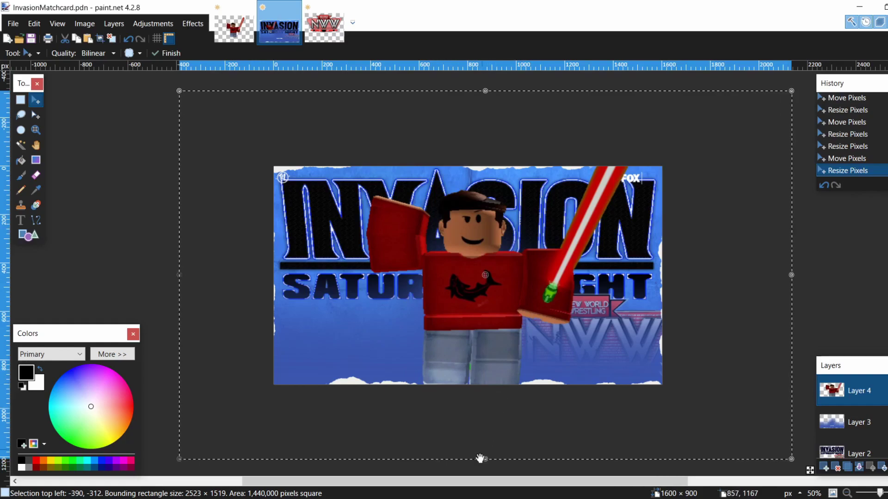
# - Fine-tune the avatar's size and position, then drag Layer 4 below Layer 3
pyautogui.moveTo(485, 476)
pyautogui.mouseDown()
pyautogui.moveTo(487, 404)
pyautogui.moveTo(478, 410)
pyautogui.mouseUp()
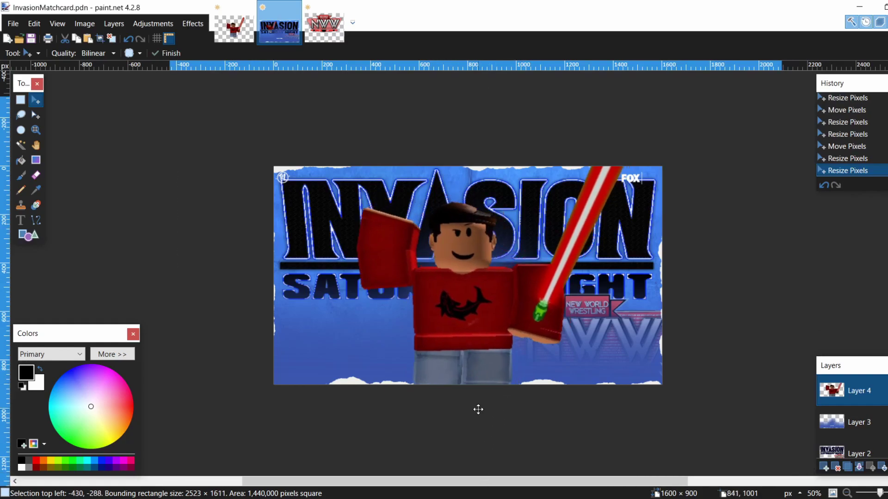
pyautogui.moveTo(477, 102); pyautogui.dragTo(459, 156)
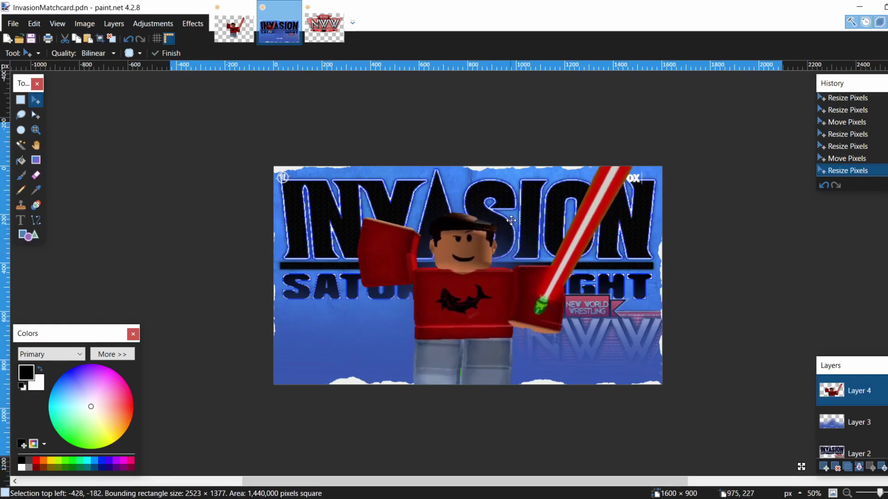
pyautogui.moveTo(506, 238); pyautogui.dragTo(513, 210)
pyautogui.moveTo(783, 281); pyautogui.dragTo(703, 280)
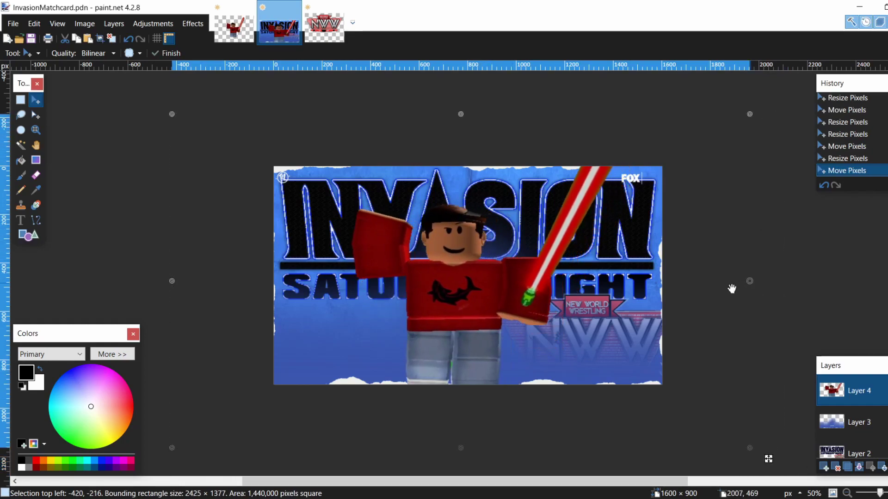
pyautogui.moveTo(508, 195)
pyautogui.mouseDown()
pyautogui.moveTo(531, 211)
pyautogui.moveTo(533, 197)
pyautogui.mouseUp()
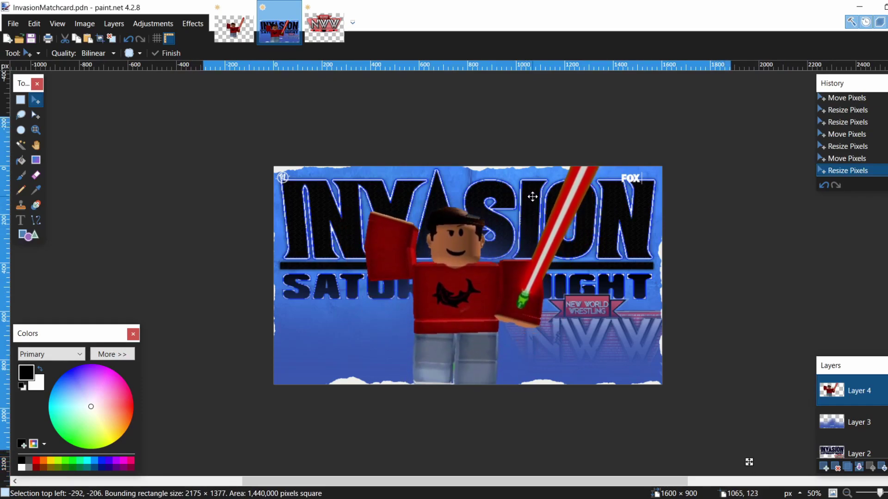
pyautogui.moveTo(532, 196); pyautogui.dragTo(532, 197)
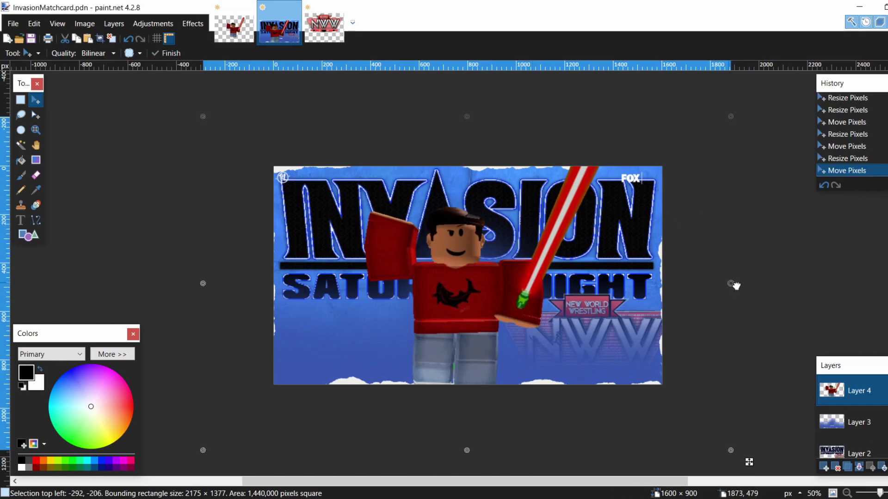
pyautogui.moveTo(733, 284); pyautogui.dragTo(747, 283)
pyautogui.moveTo(429, 255); pyautogui.dragTo(427, 254)
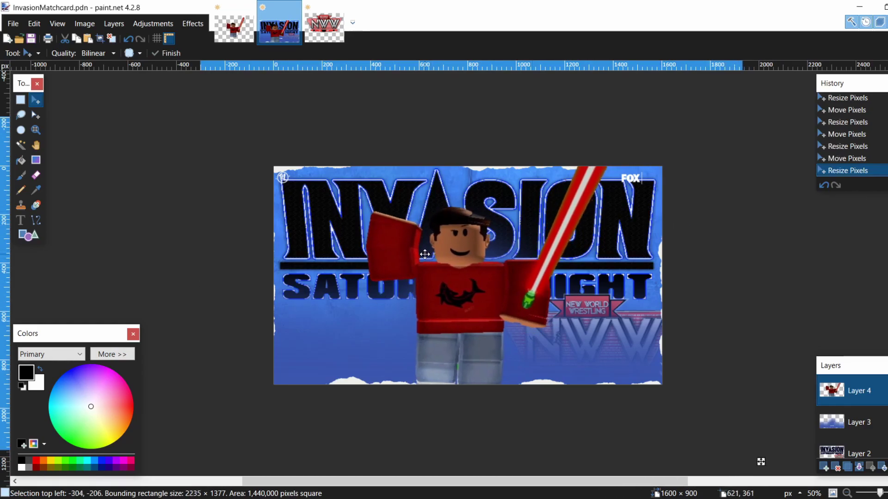
pyautogui.moveTo(847, 395); pyautogui.dragTo(859, 460)
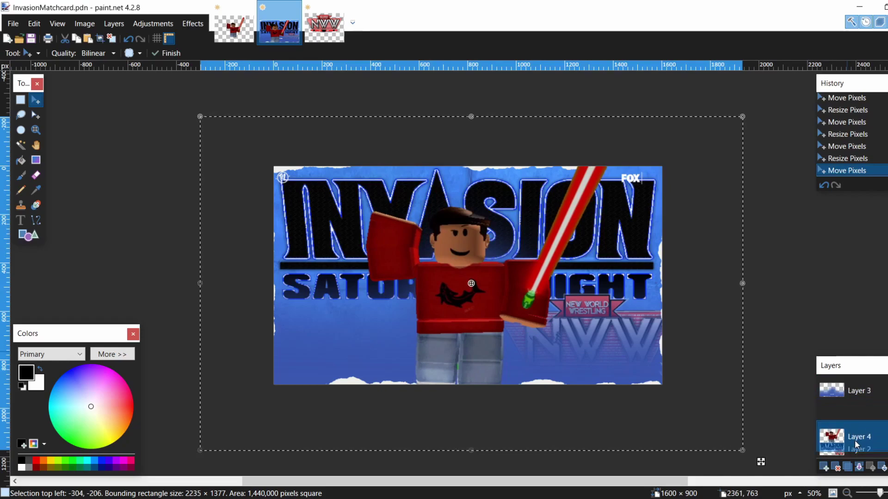
# - Move Layer 4 behind the lettering, stretch the avatar taller and wider, and deselect
pyautogui.moveTo(861, 418); pyautogui.dragTo(858, 402)
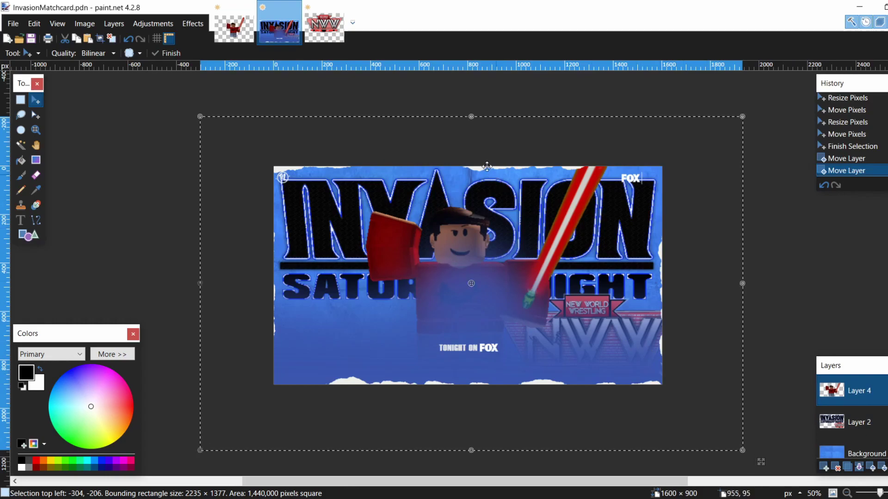
pyautogui.moveTo(472, 117); pyautogui.dragTo(477, 96)
pyautogui.moveTo(517, 268); pyautogui.dragTo(518, 270)
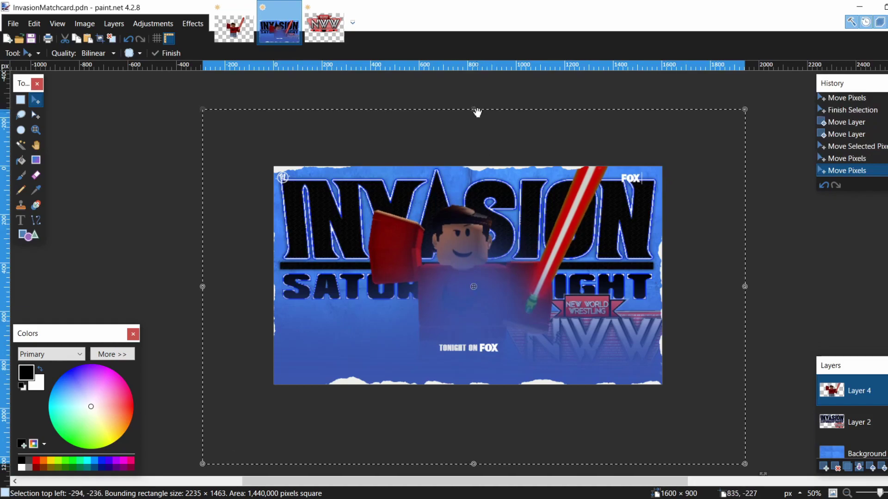
pyautogui.moveTo(477, 112); pyautogui.dragTo(477, 97)
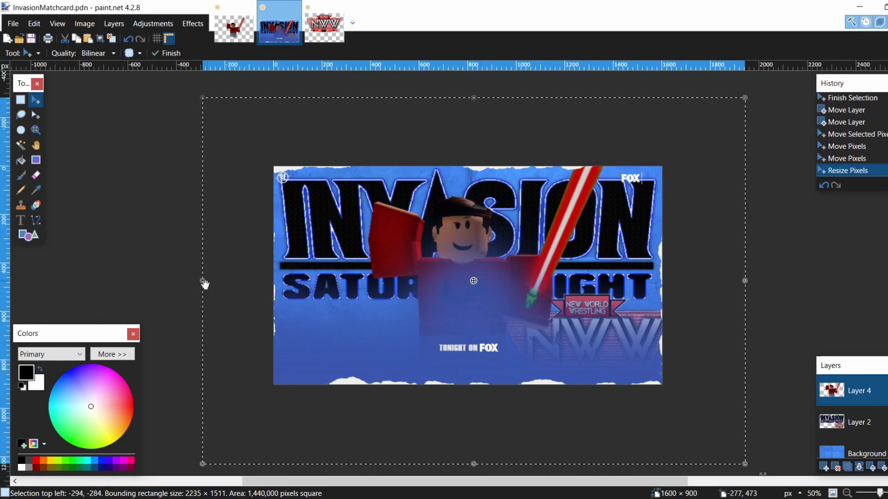
pyautogui.moveTo(202, 280); pyautogui.dragTo(144, 279)
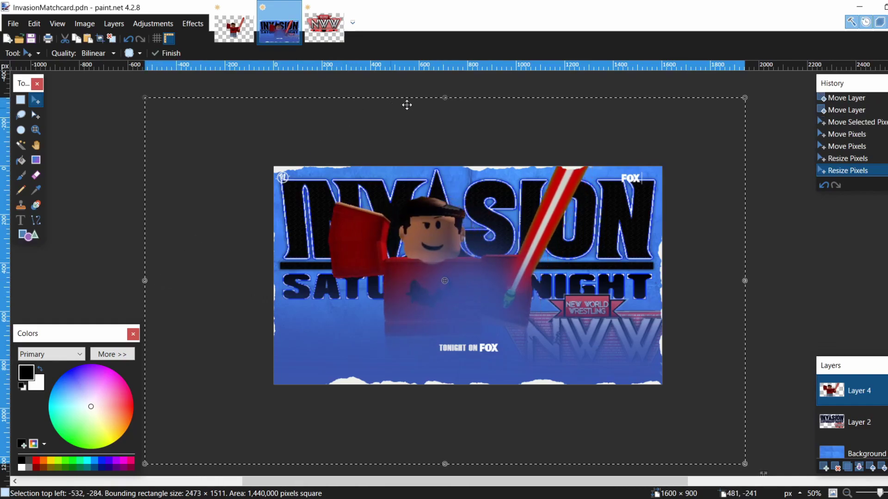
pyautogui.moveTo(443, 99); pyautogui.dragTo(452, 81)
pyautogui.moveTo(477, 166)
pyautogui.mouseDown()
pyautogui.moveTo(503, 173)
pyautogui.moveTo(501, 184)
pyautogui.mouseUp()
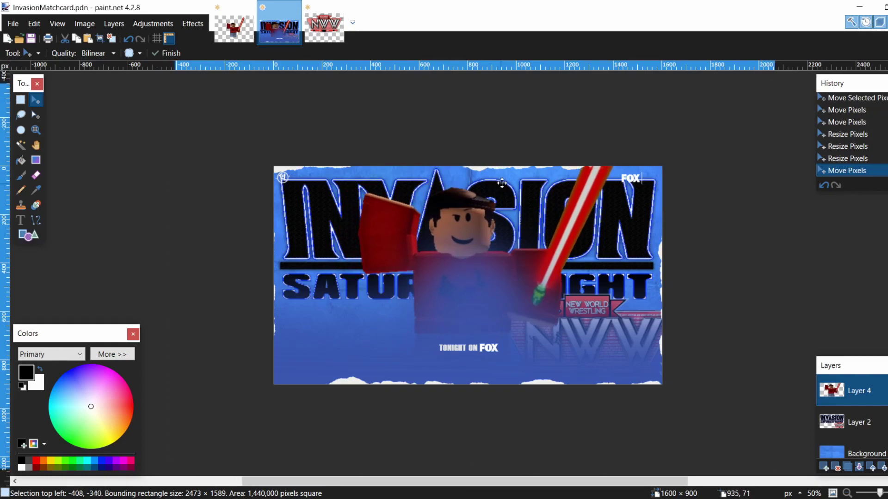
pyautogui.click(111, 39)
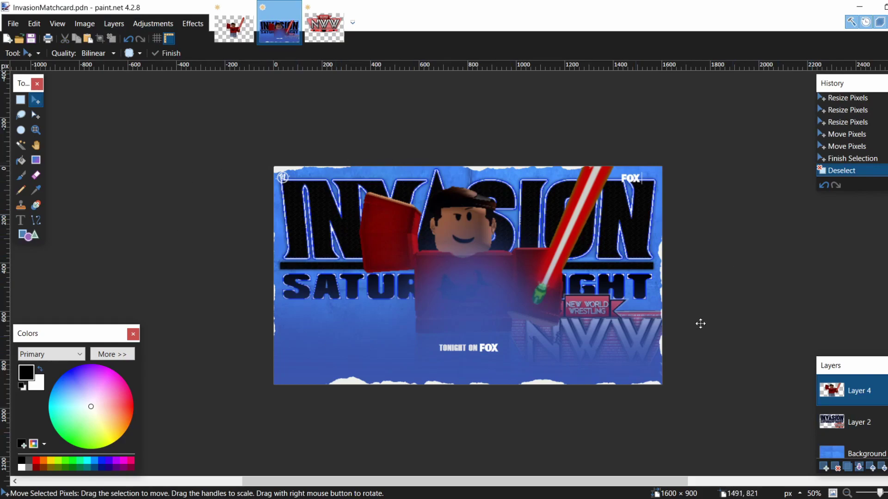
pyautogui.hotkey('ctrl', '+')
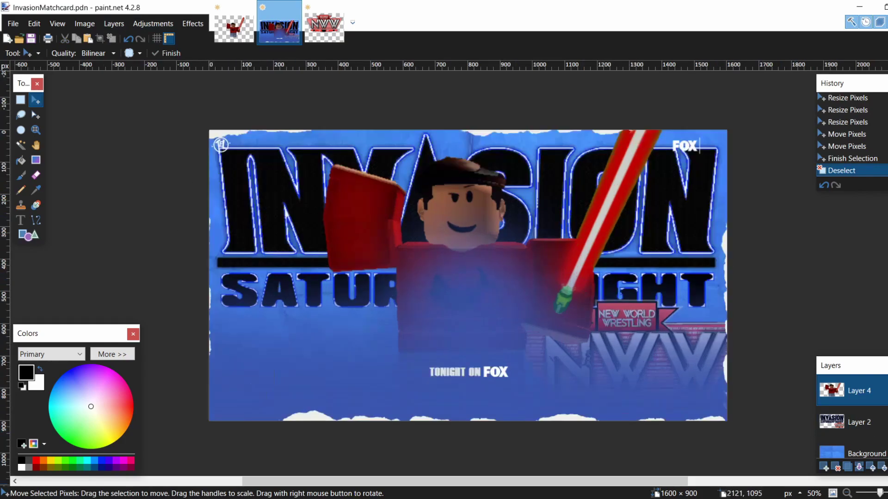
pyautogui.hotkey('ctrl', '+')
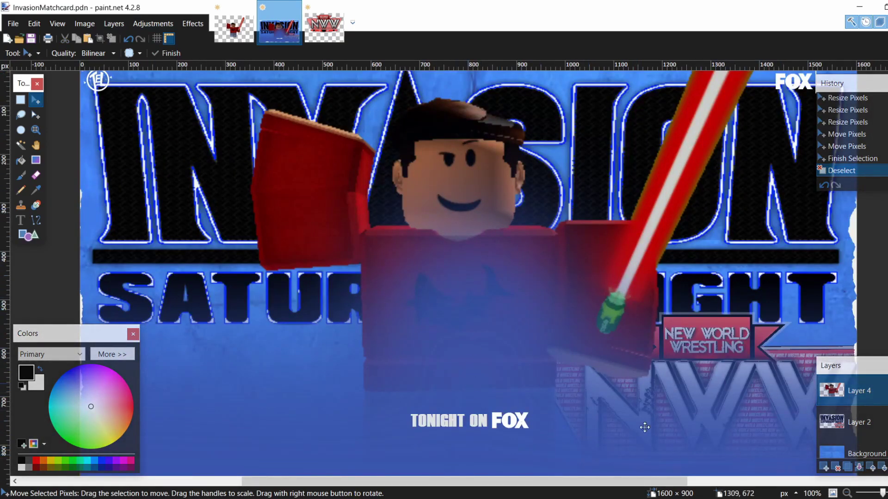
pyautogui.hotkey('ctrl', '-')
pyautogui.hotkey('ctrl', '-')
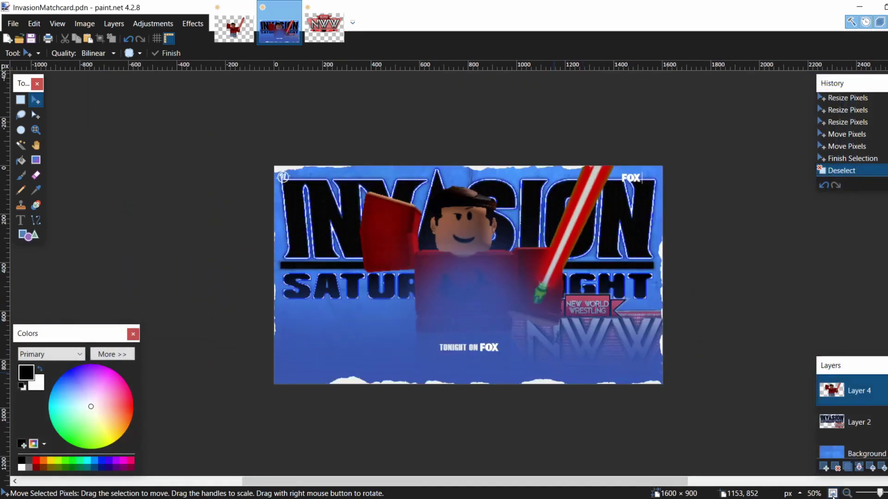